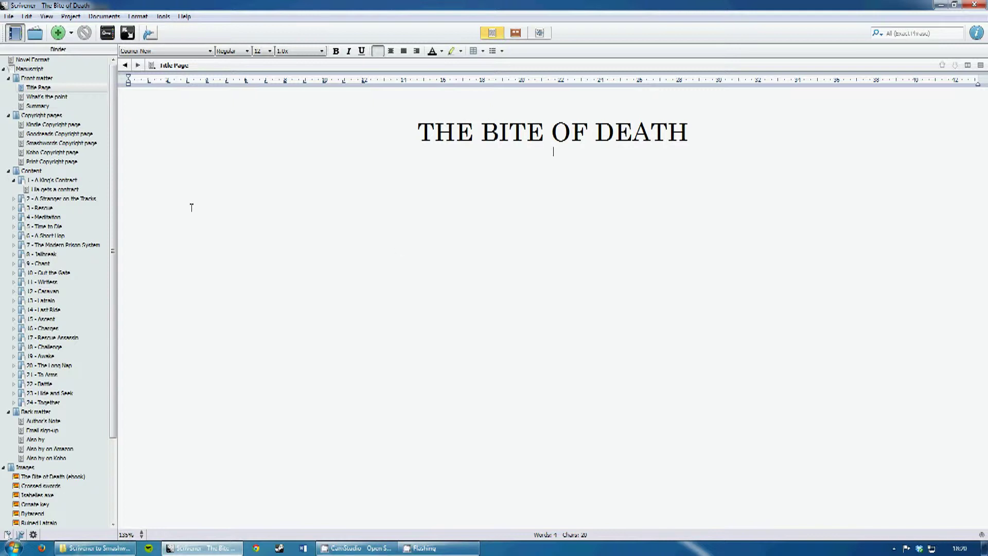
- Show the Content chapters of The Bite of Death and scroll down to Chapter Three, Rescue
{"action": "left_click", "coordinate": [32, 175]}
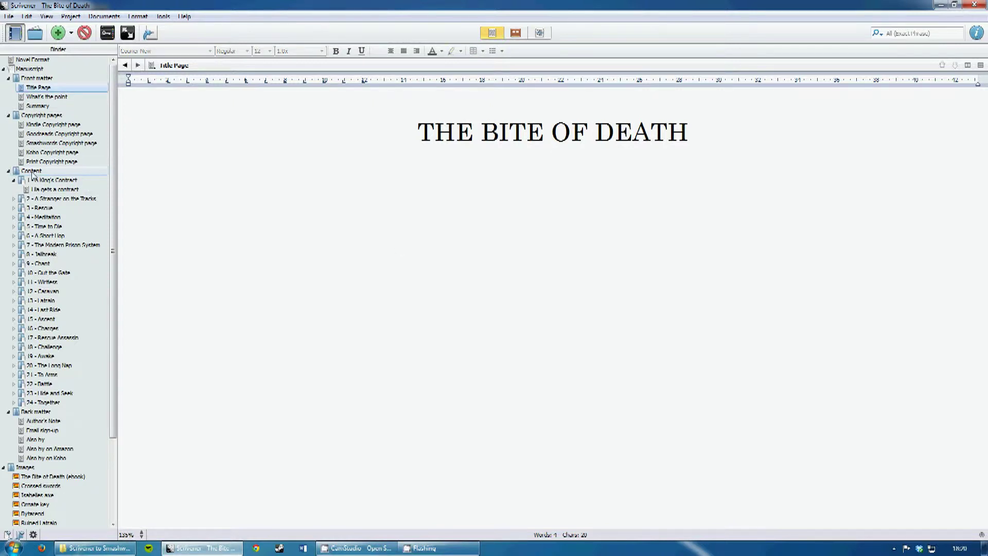
{"action": "left_click", "coordinate": [32, 173]}
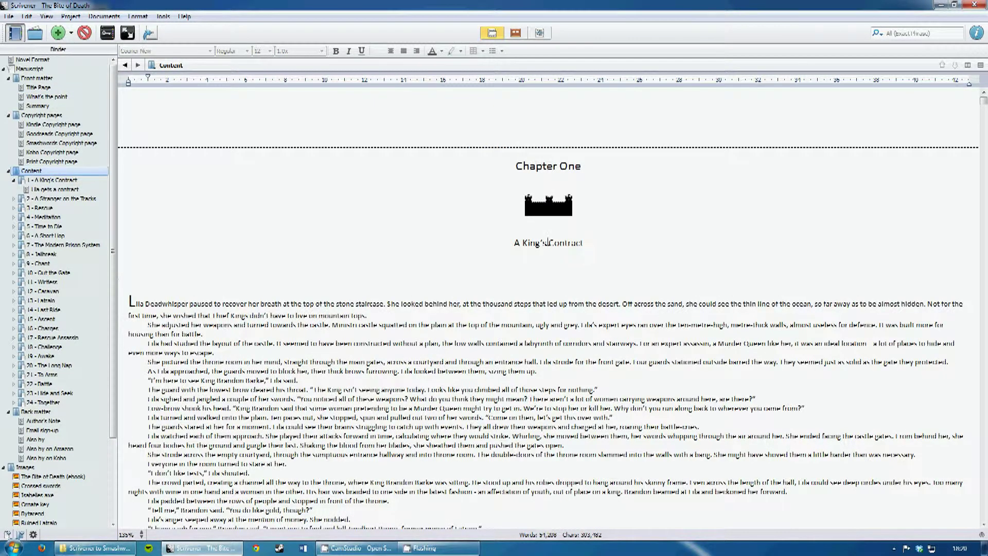
{"action": "left_click", "coordinate": [604, 217]}
{"action": "scroll", "coordinate": [592, 221], "scroll_direction": "down", "scroll_amount": 15}
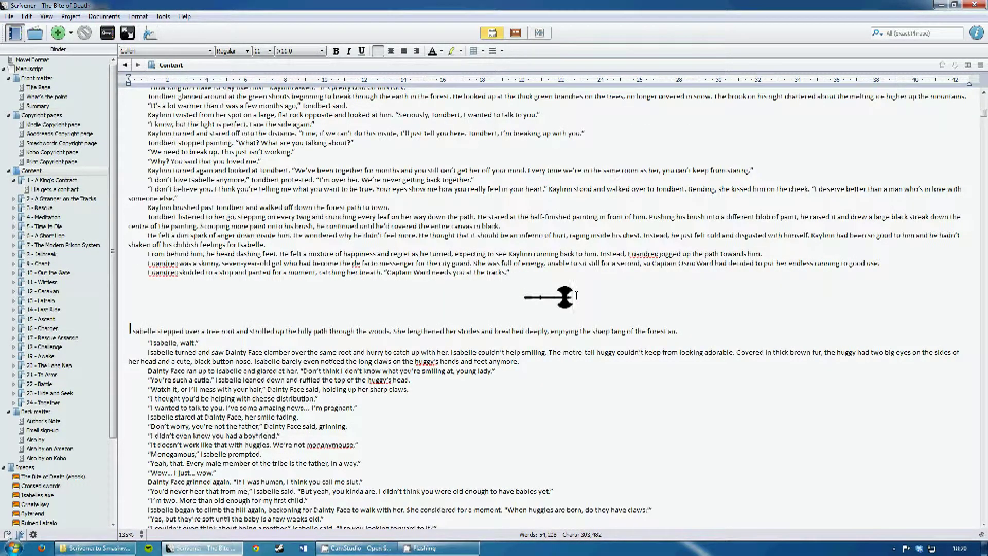
{"action": "scroll", "coordinate": [576, 295], "scroll_direction": "down", "scroll_amount": 20}
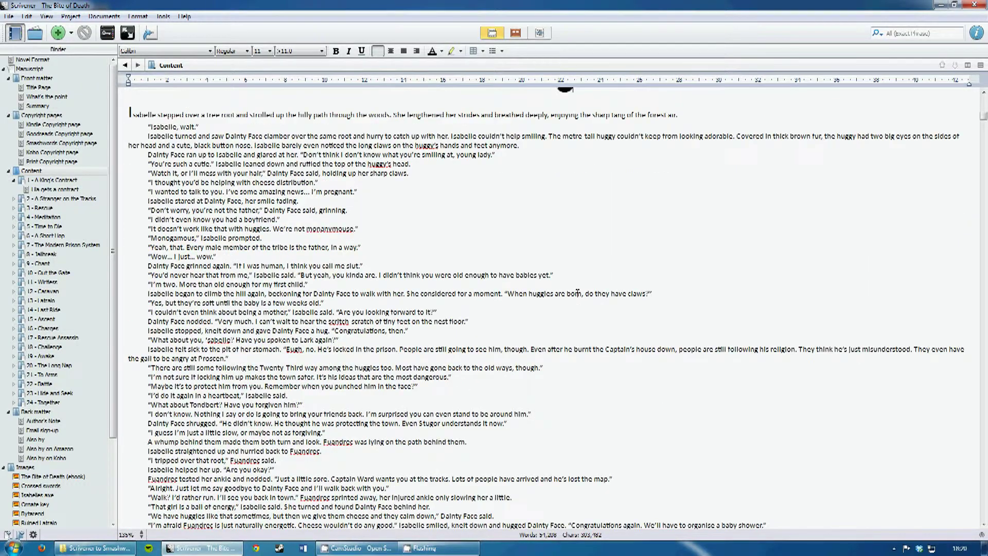
{"action": "scroll", "coordinate": [577, 293], "scroll_direction": "down", "scroll_amount": 20}
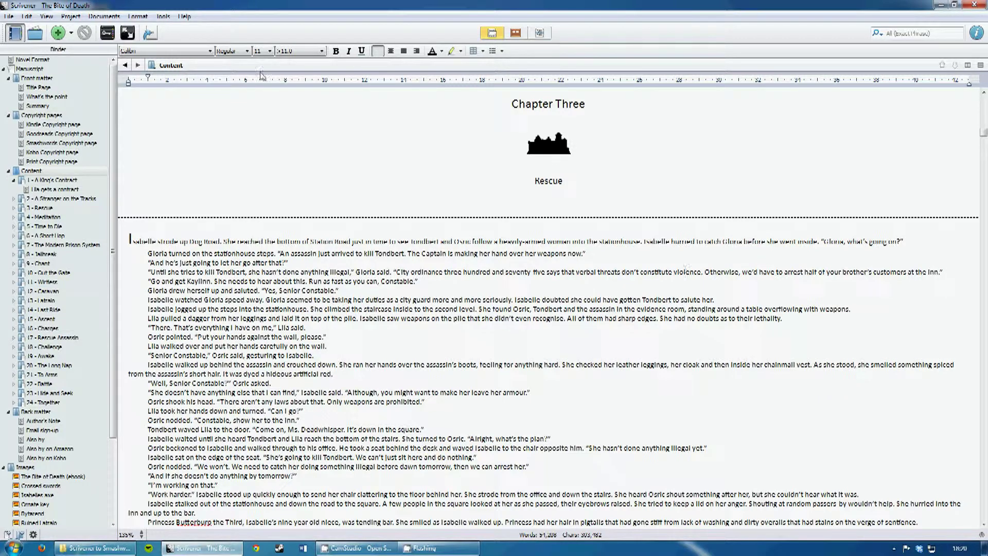
- Open File > Compile with Open Document Format (.odt) output and show its Transformations settings
{"action": "left_click", "coordinate": [7, 16]}
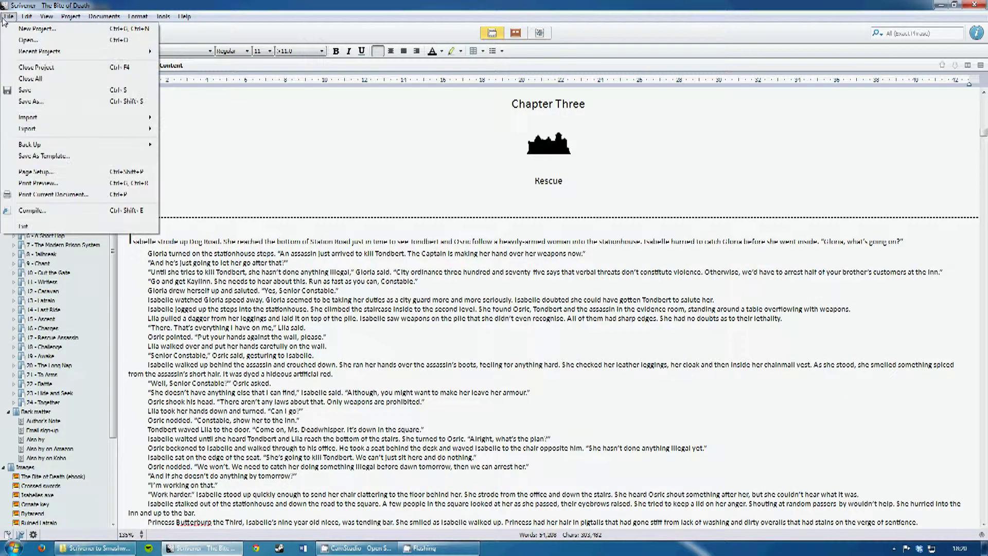
{"action": "left_click", "coordinate": [58, 211]}
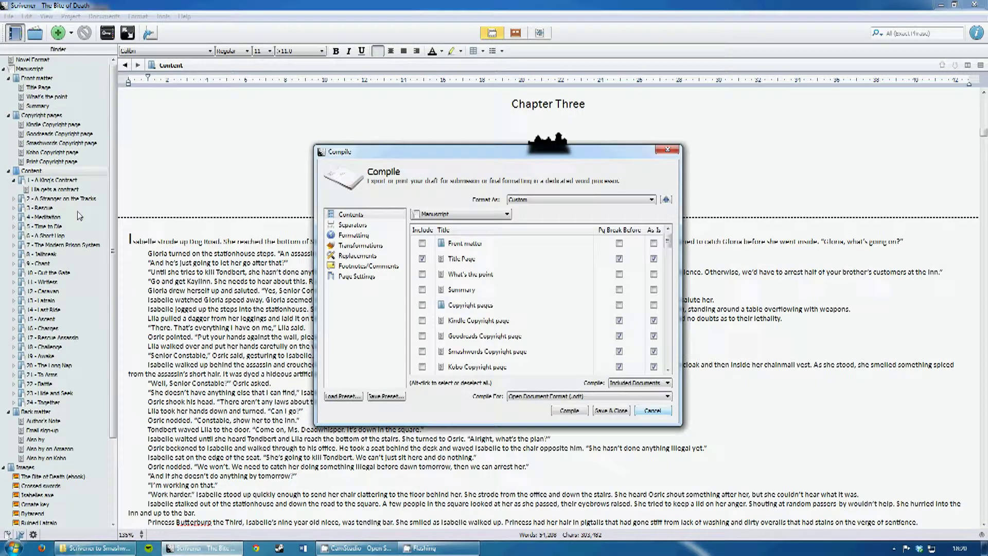
{"action": "left_click", "coordinate": [541, 399]}
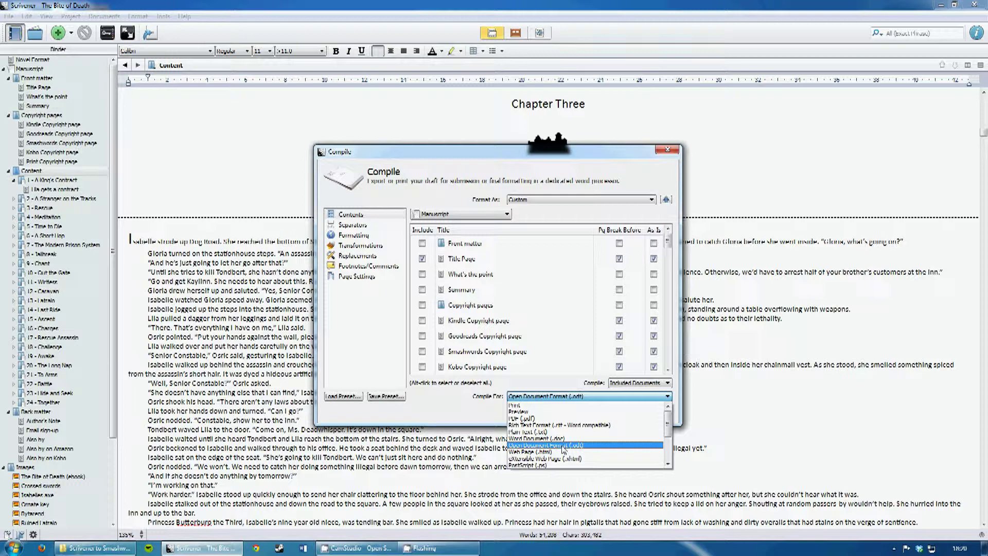
{"action": "left_click", "coordinate": [564, 446]}
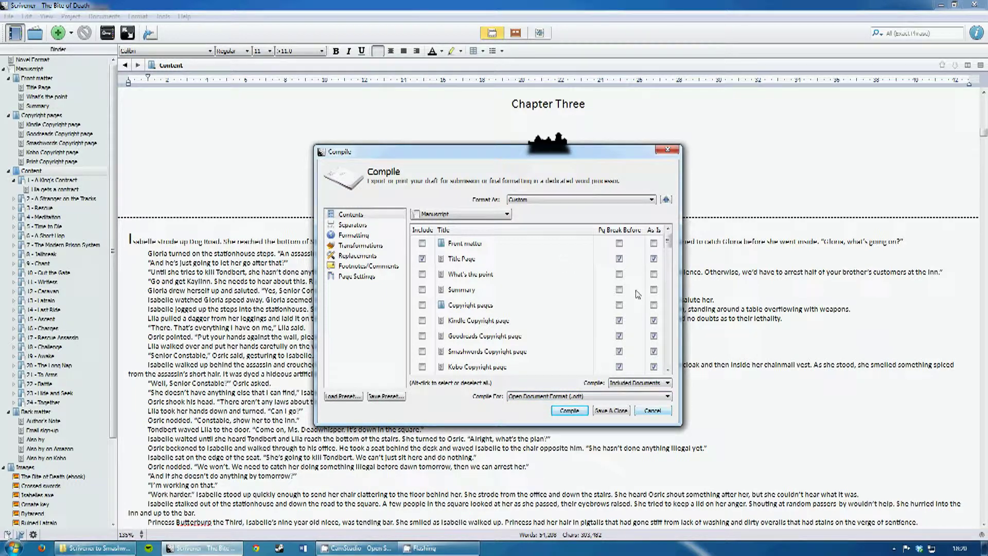
{"action": "scroll", "coordinate": [637, 294], "scroll_direction": "down", "scroll_amount": 20}
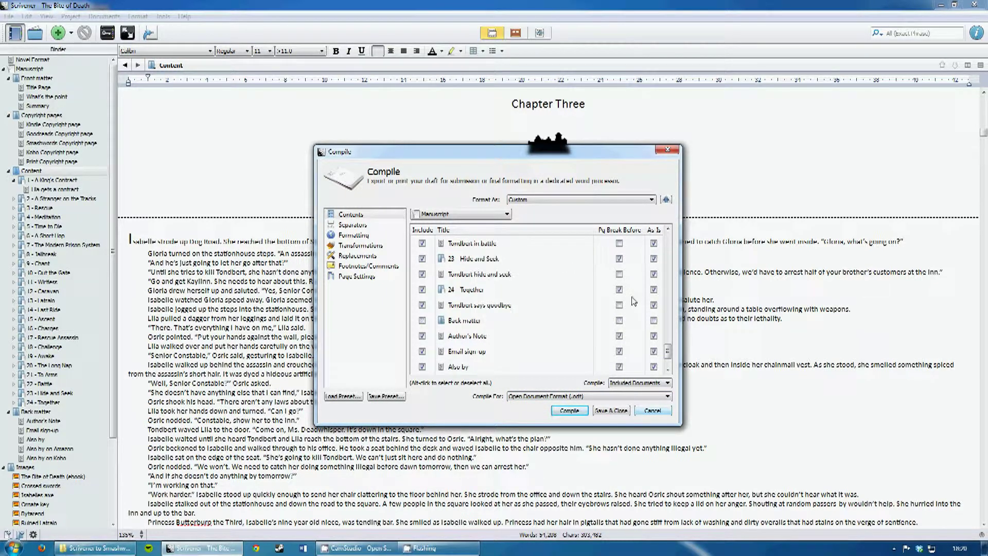
{"action": "scroll", "coordinate": [632, 302], "scroll_direction": "down", "scroll_amount": 2}
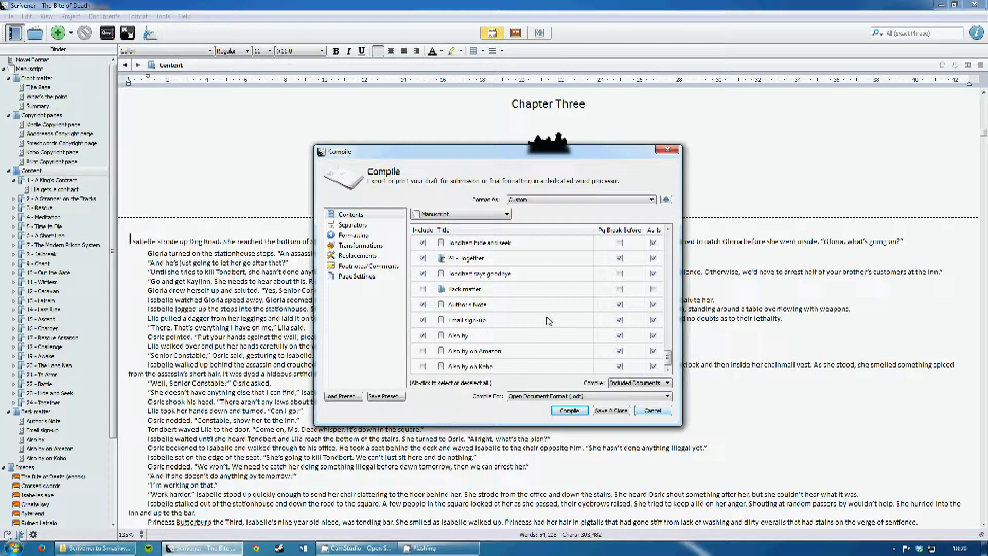
{"action": "scroll", "coordinate": [548, 321], "scroll_direction": "up", "scroll_amount": 20}
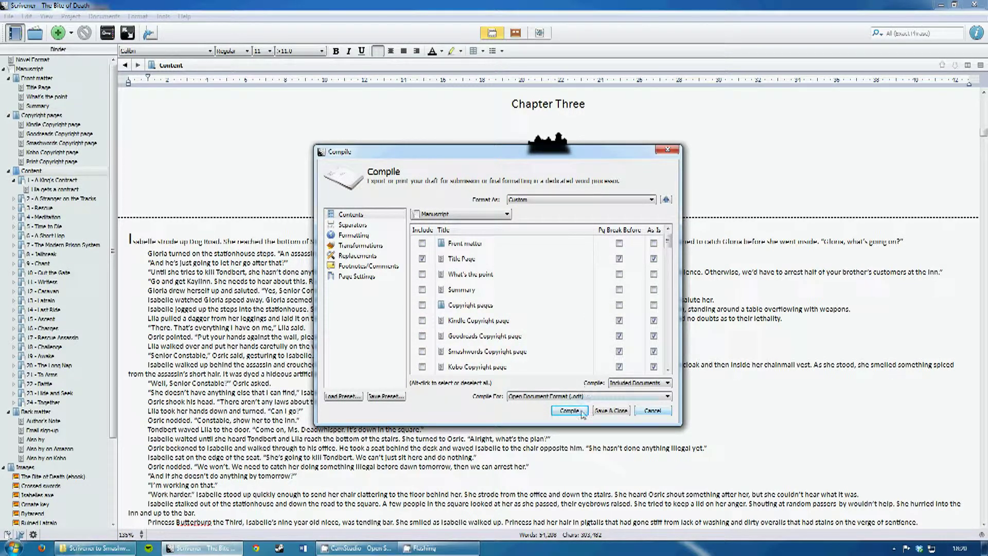
{"action": "left_click", "coordinate": [368, 246]}
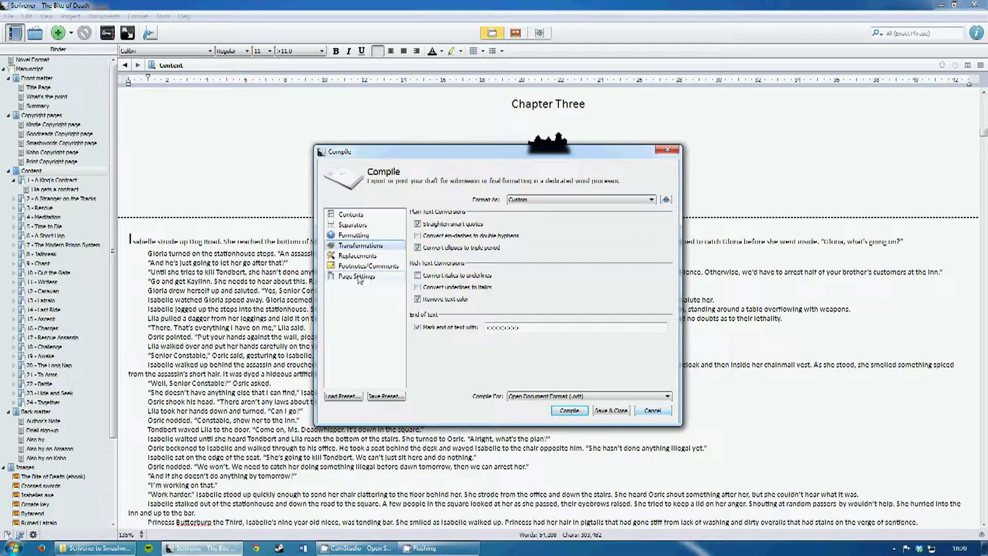
- Start the compile and browse to Novels\8 - Published\Bytarend\The Bite of Death\Export files
{"action": "left_click", "coordinate": [570, 412]}
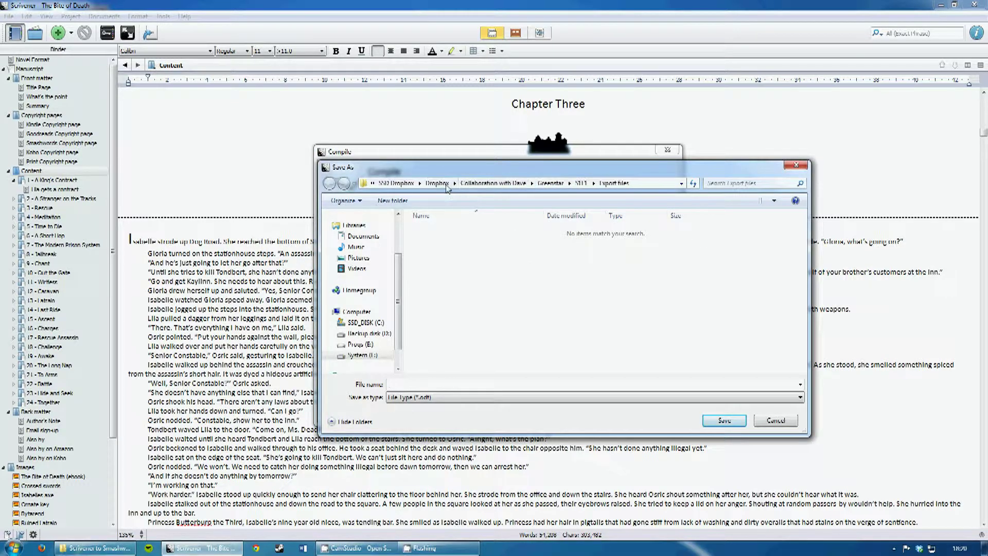
{"action": "left_click", "coordinate": [438, 183]}
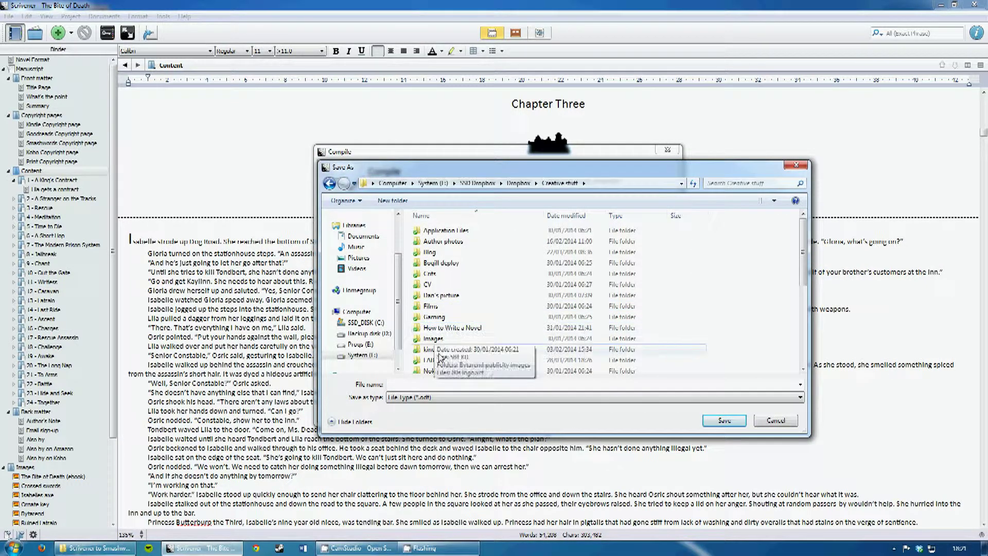
{"action": "scroll", "coordinate": [443, 324], "scroll_direction": "down", "scroll_amount": 2}
{"action": "double_click", "coordinate": [436, 324]}
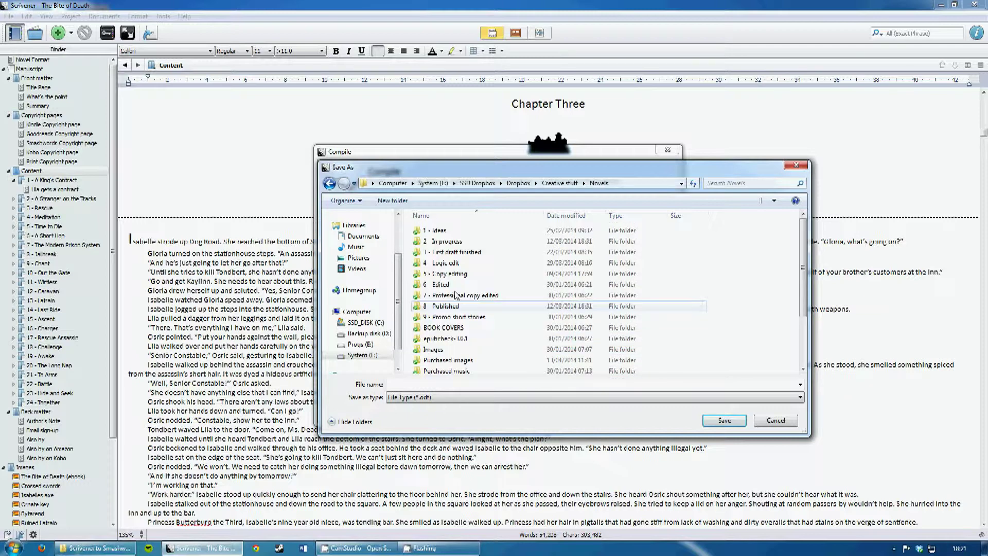
{"action": "left_click", "coordinate": [446, 306]}
{"action": "double_click", "coordinate": [449, 308]}
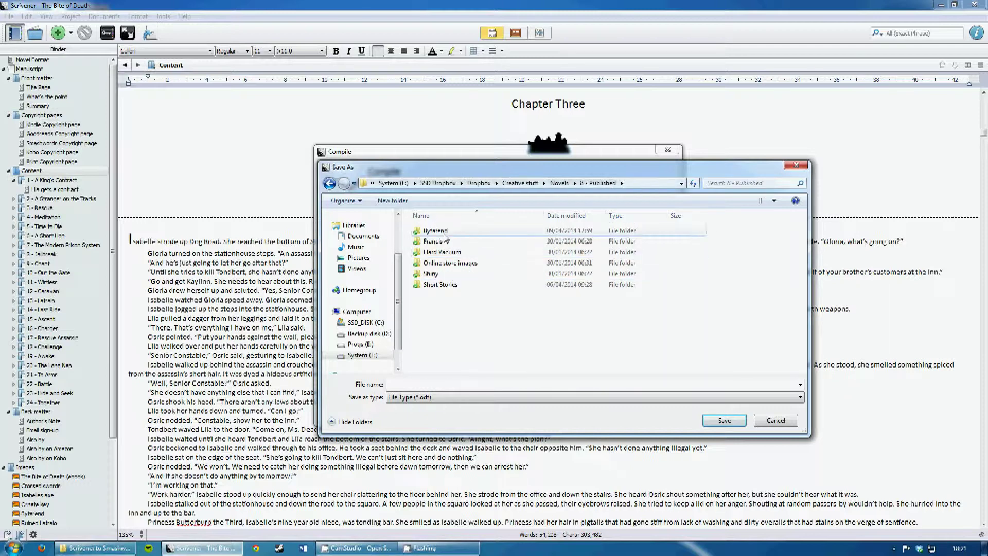
{"action": "double_click", "coordinate": [437, 241]}
{"action": "double_click", "coordinate": [439, 240]}
{"action": "left_click", "coordinate": [439, 241]}
{"action": "double_click", "coordinate": [438, 242]}
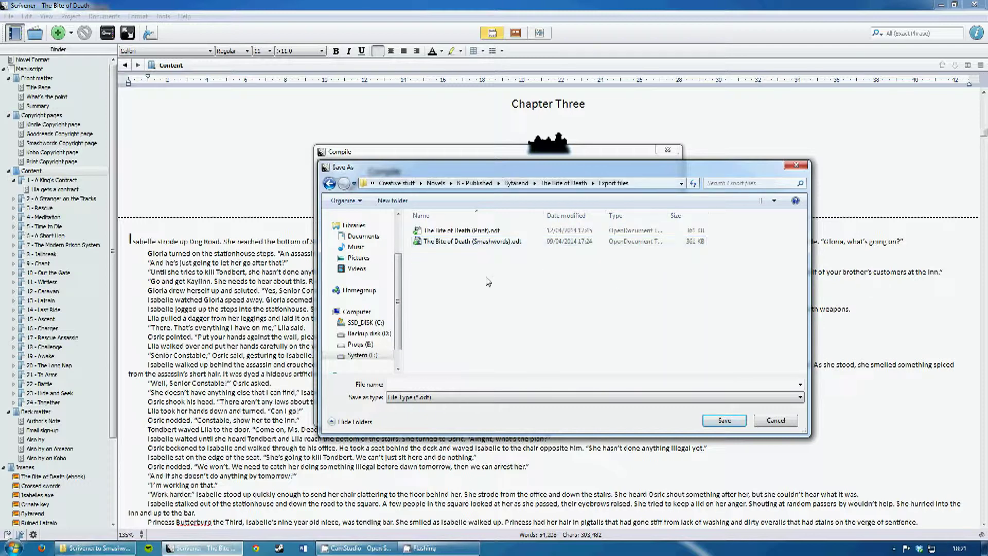
- Save over The Bite of Death (Smashwords).odt, confirming the replacement
{"action": "left_click", "coordinate": [498, 245]}
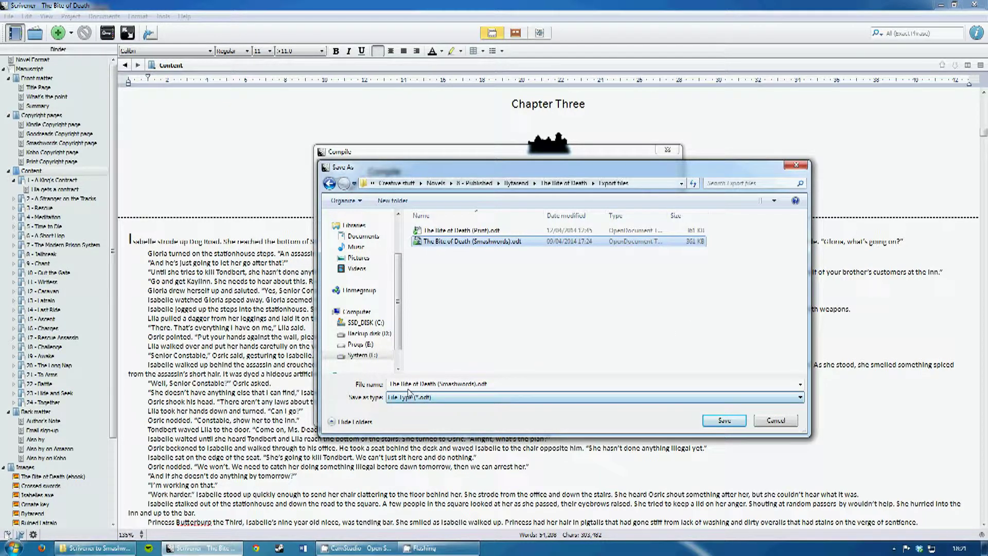
{"action": "left_click", "coordinate": [722, 421]}
{"action": "left_click", "coordinate": [524, 278]}
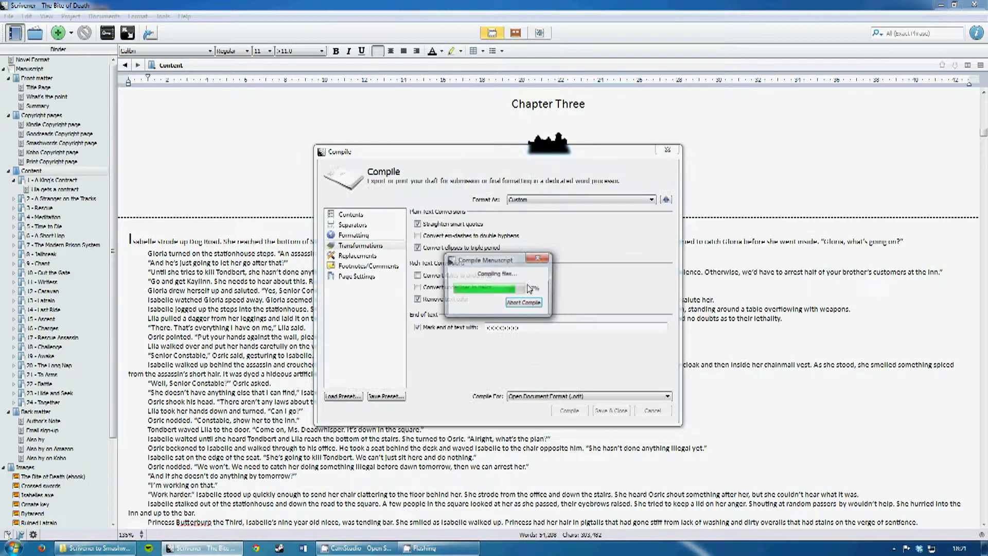
{"action": "left_click", "coordinate": [561, 302]}
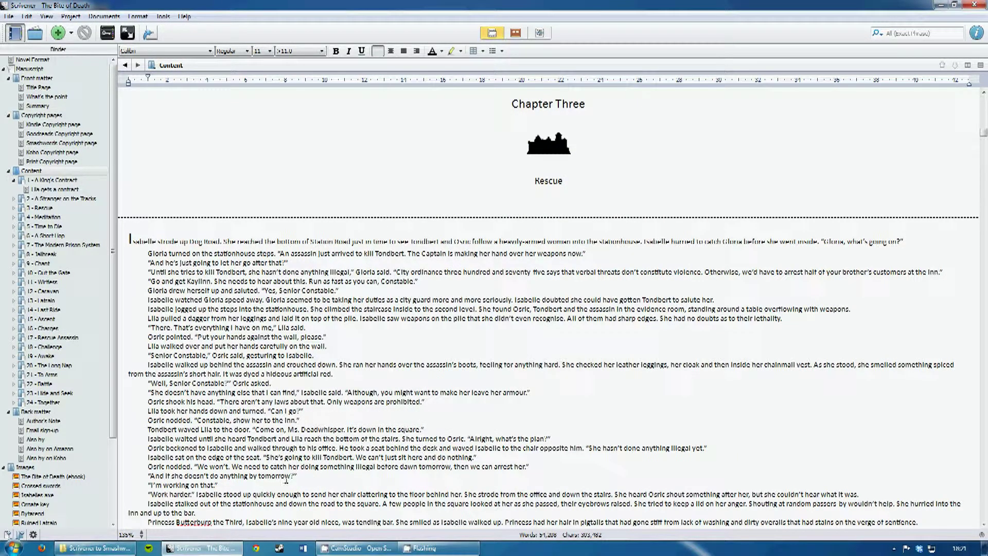
- In Explorer, go to Dropbox\Creative stuff\Novels\8 - Published\Bytarend\The Bite of Death\Export files
{"action": "left_click", "coordinate": [95, 547]}
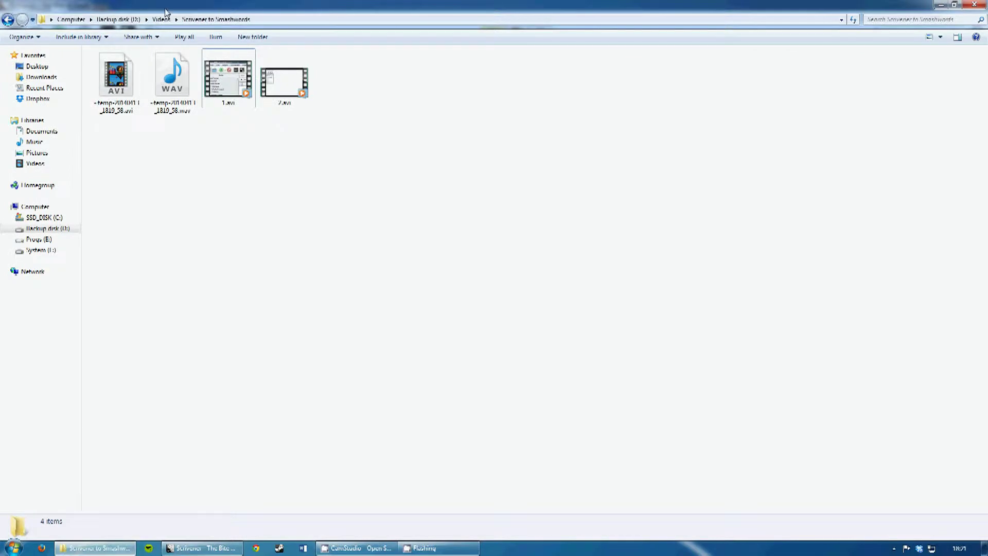
{"action": "left_click", "coordinate": [117, 19]}
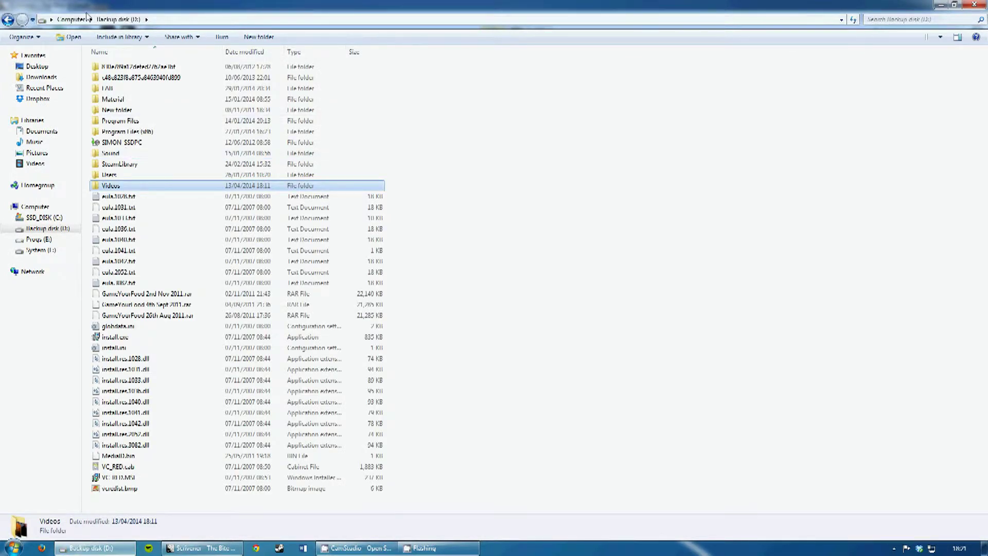
{"action": "left_click", "coordinate": [38, 99]}
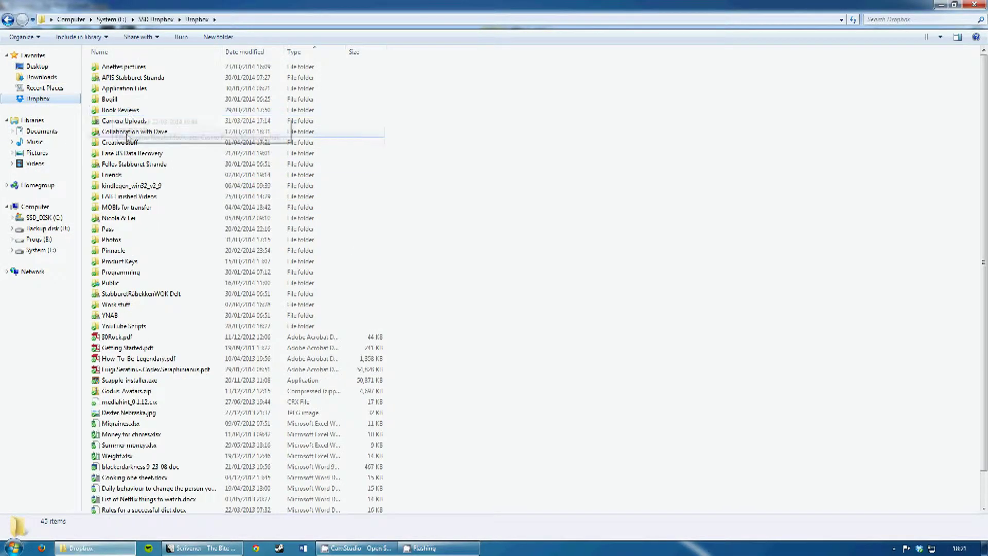
{"action": "double_click", "coordinate": [121, 142]}
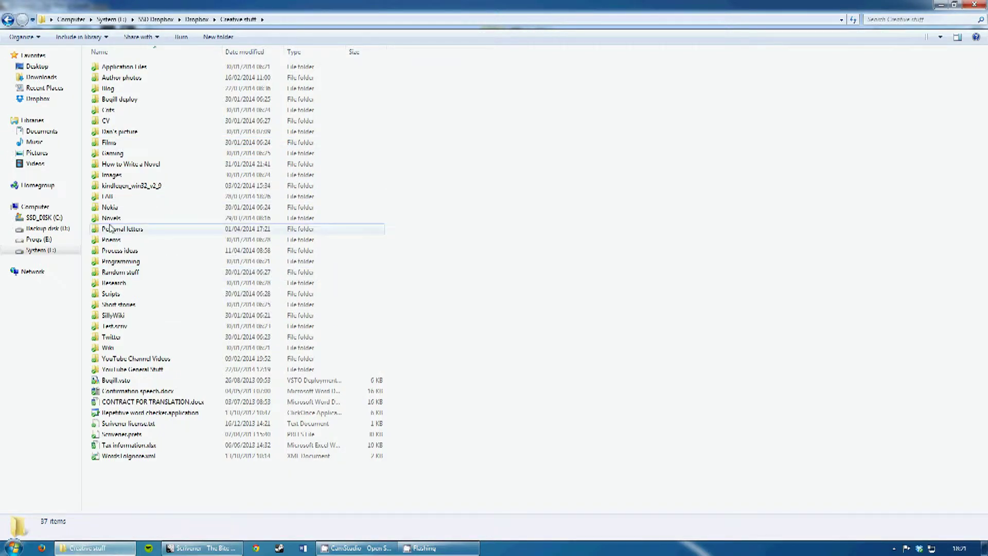
{"action": "double_click", "coordinate": [123, 218]}
{"action": "double_click", "coordinate": [122, 142]}
{"action": "double_click", "coordinate": [122, 68]}
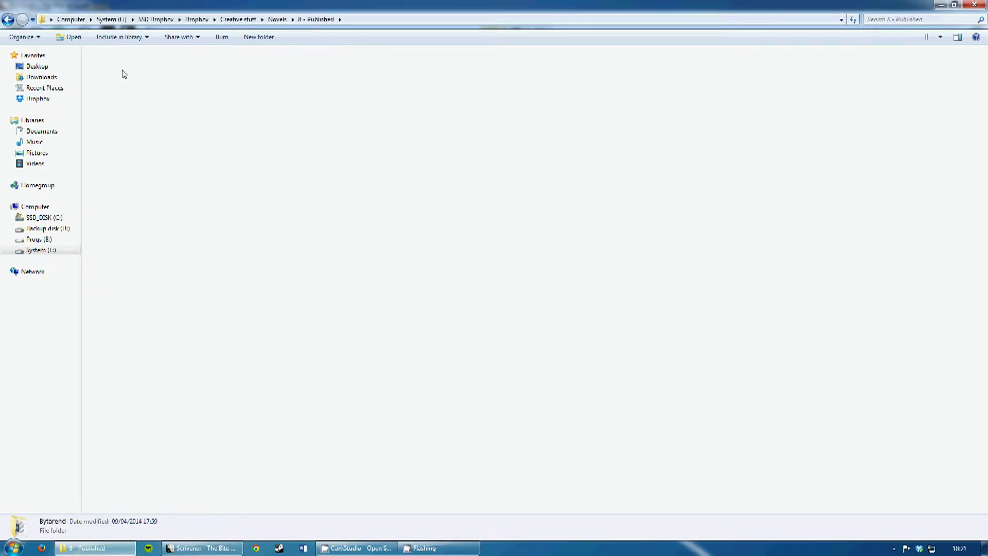
{"action": "double_click", "coordinate": [125, 79]}
{"action": "double_click", "coordinate": [123, 79]}
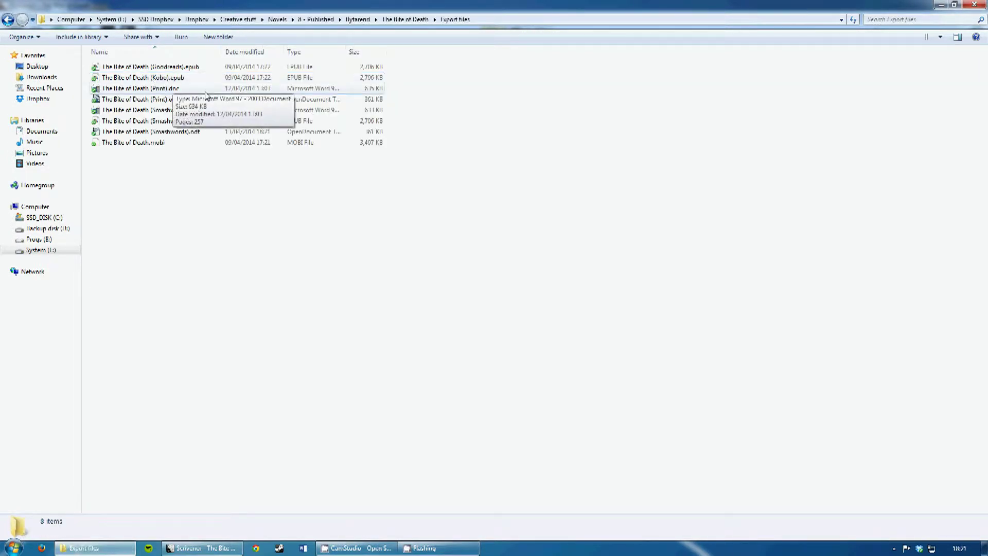
- Bring up the context menu for The Bite of Death (Smashwords).odt
{"action": "right_click", "coordinate": [164, 102]}
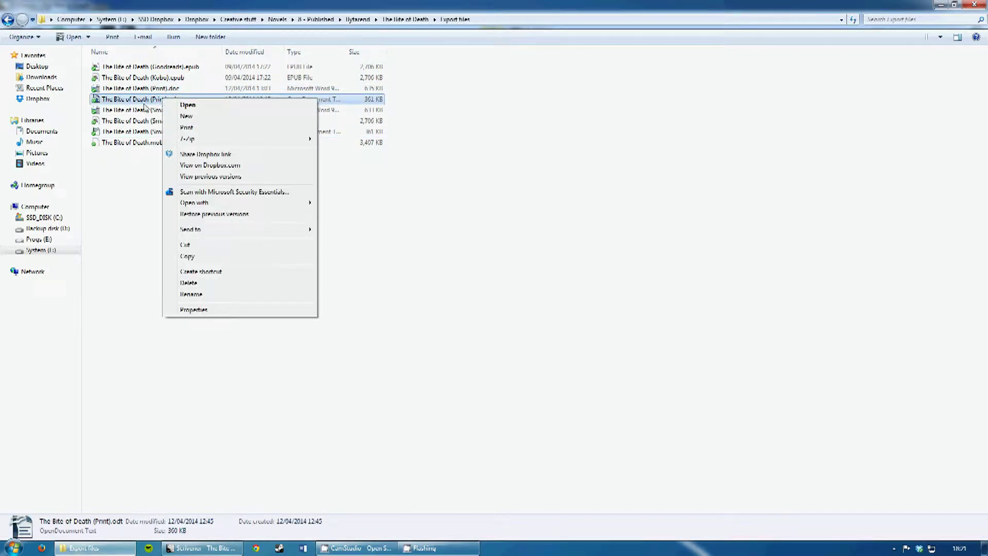
{"action": "left_click", "coordinate": [136, 112]}
{"action": "left_click", "coordinate": [157, 132]}
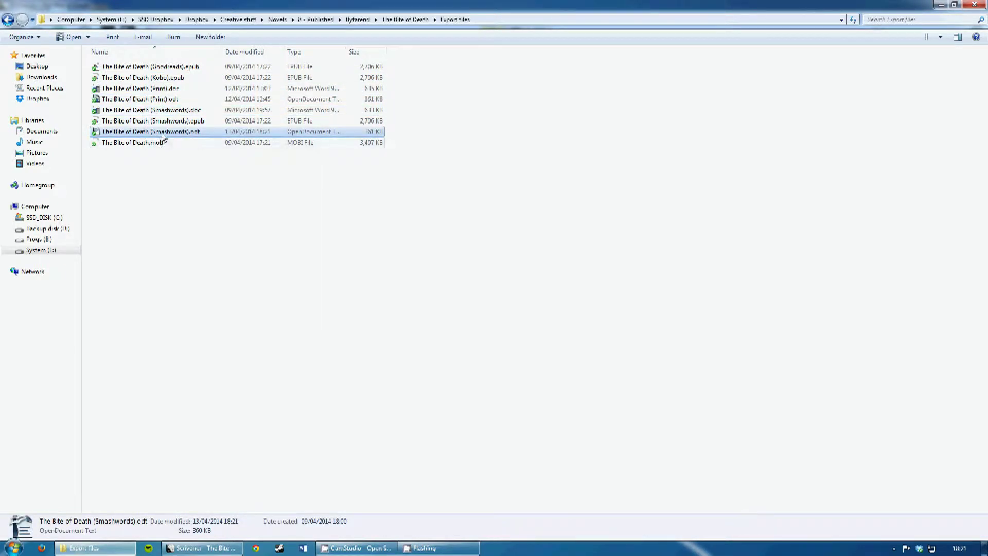
{"action": "right_click", "coordinate": [164, 135]}
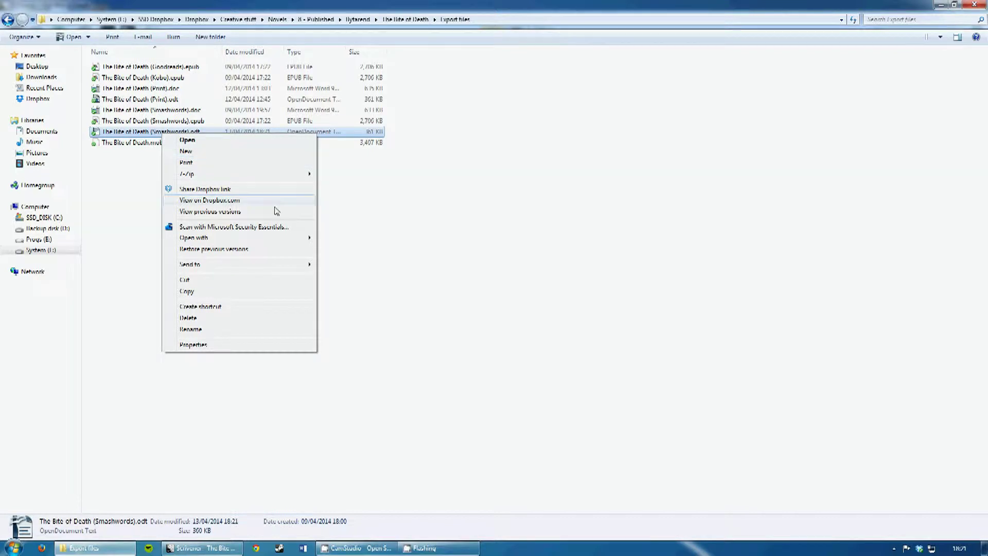
- Open The Bite of Death (Smashwords).odt in OpenOffice Writer and view its title page
{"action": "mouse_move", "coordinate": [300, 239]}
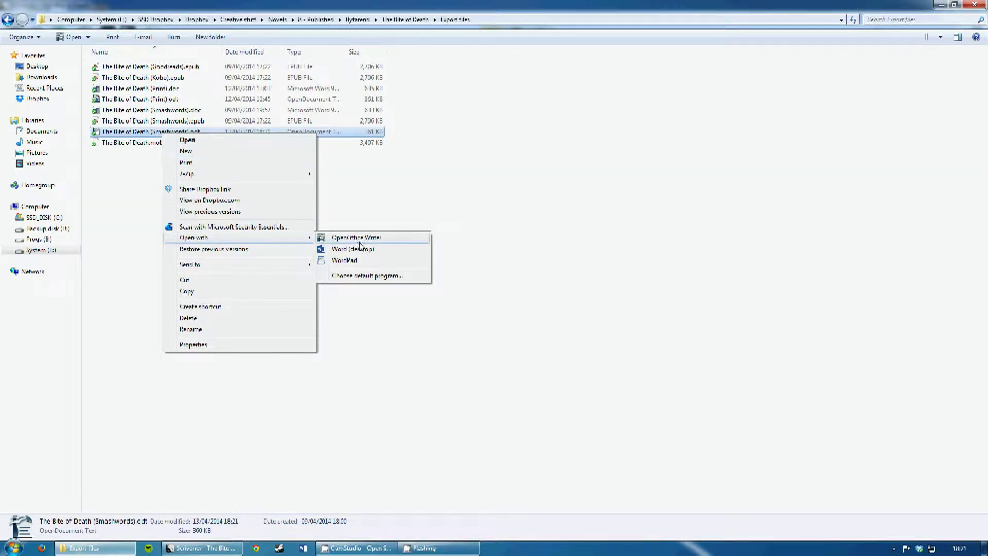
{"action": "left_click", "coordinate": [361, 245]}
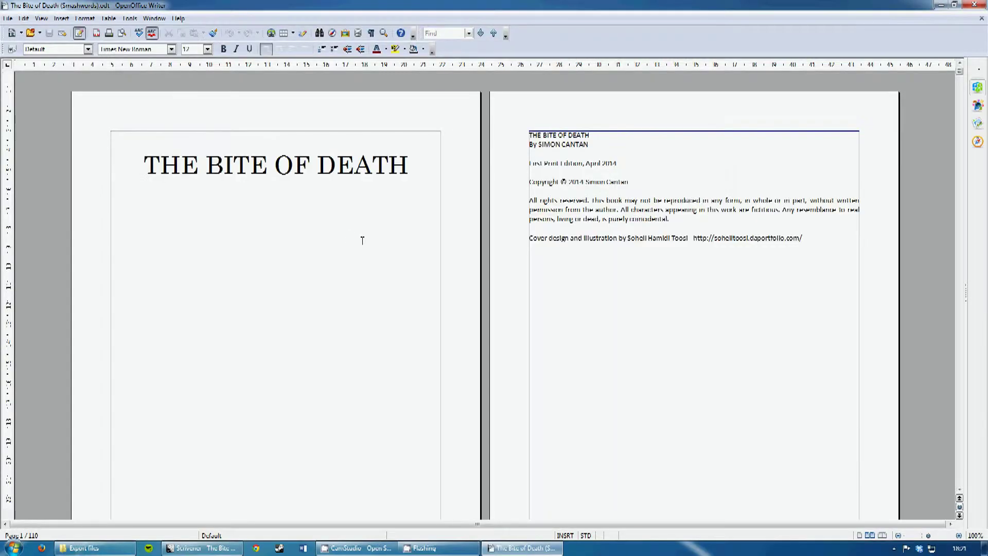
{"action": "left_click", "coordinate": [404, 177]}
{"action": "scroll", "coordinate": [406, 201], "scroll_direction": "down", "scroll_amount": 10}
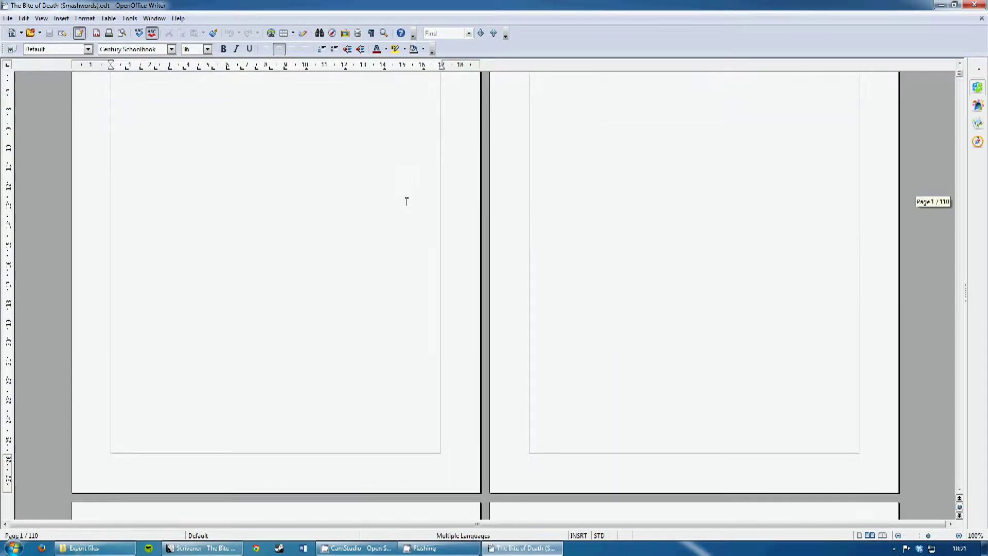
{"action": "scroll", "coordinate": [406, 202], "scroll_direction": "down", "scroll_amount": 10}
- Look over Chapter One and Chapter Two with their castle-image headings
{"action": "left_click", "coordinate": [289, 145]}
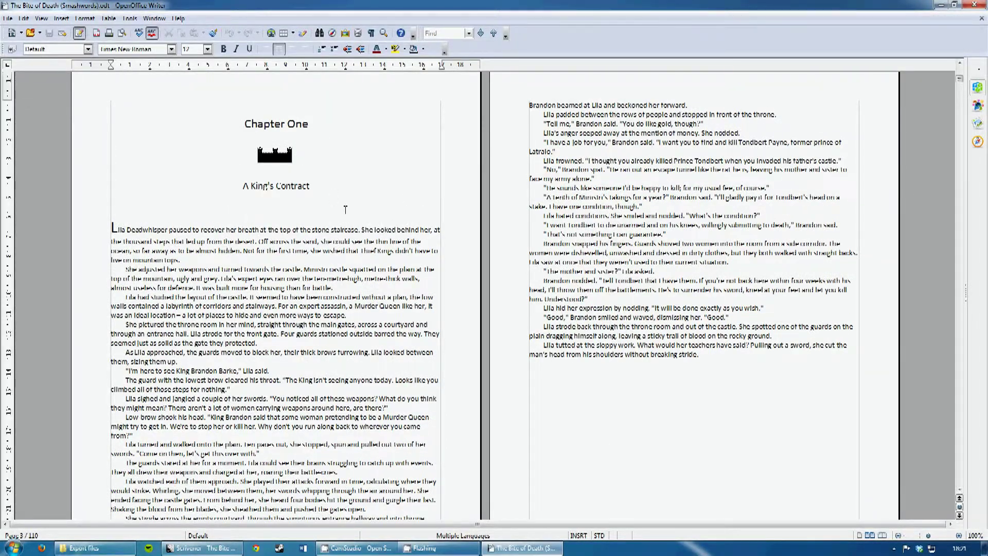
{"action": "scroll", "coordinate": [306, 153], "scroll_direction": "down", "scroll_amount": 5}
{"action": "scroll", "coordinate": [358, 211], "scroll_direction": "down", "scroll_amount": 10}
{"action": "scroll", "coordinate": [346, 219], "scroll_direction": "up", "scroll_amount": 10}
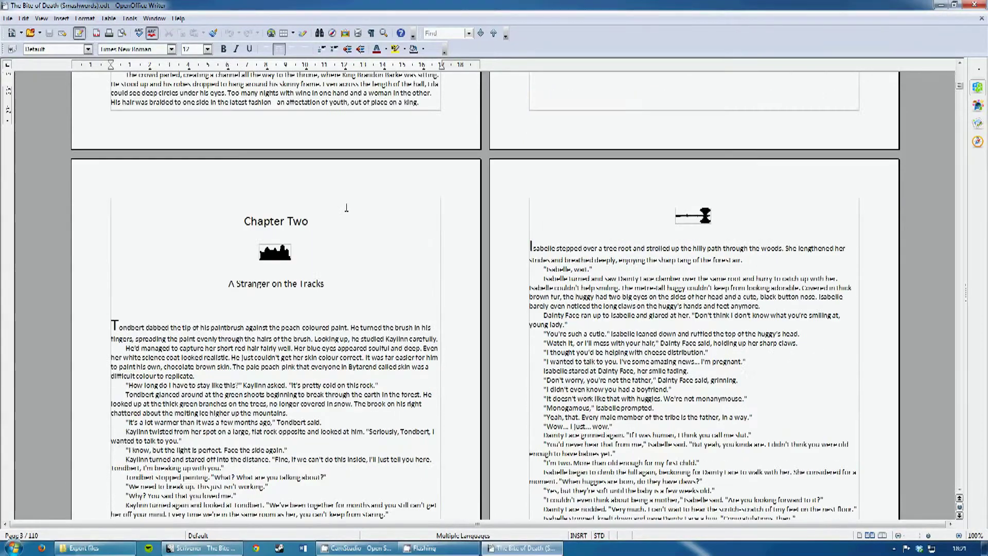
{"action": "scroll", "coordinate": [346, 217], "scroll_direction": "up", "scroll_amount": 15}
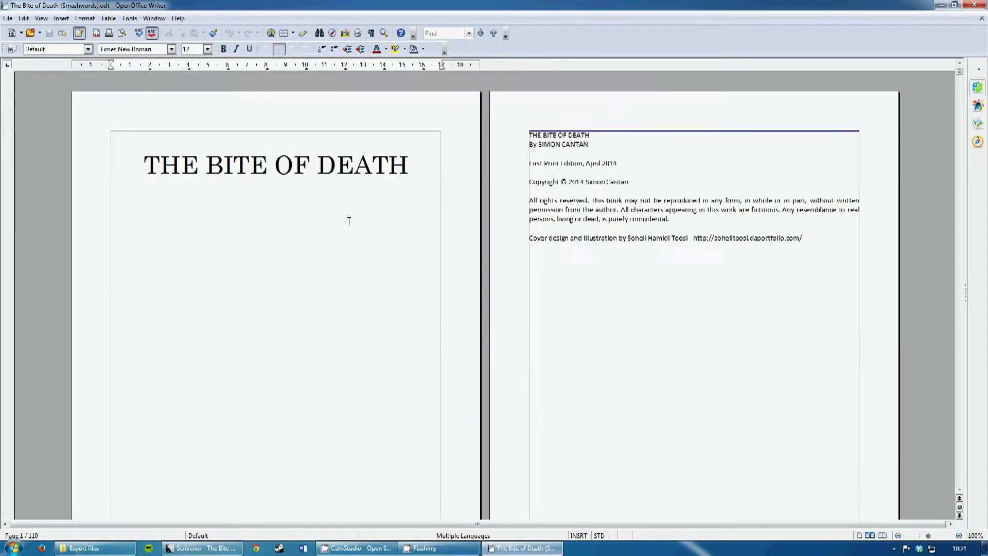
{"action": "left_click", "coordinate": [410, 162]}
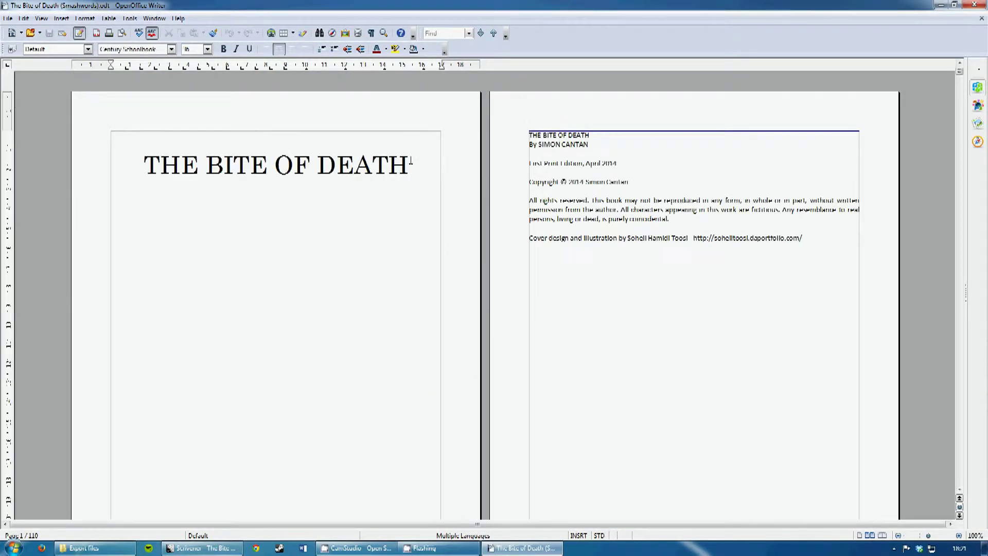
{"action": "scroll", "coordinate": [406, 205], "scroll_direction": "down", "scroll_amount": 6}
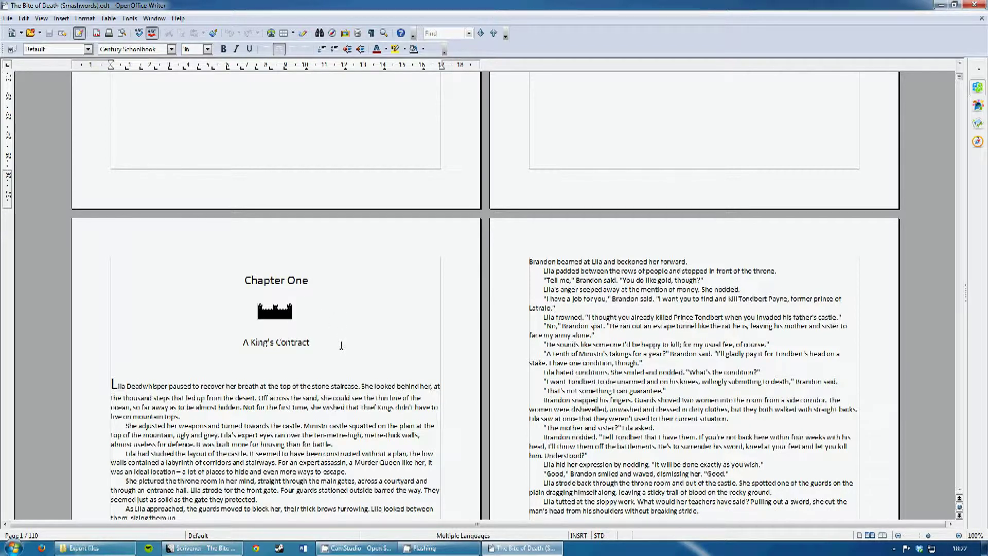
{"action": "scroll", "coordinate": [342, 337], "scroll_direction": "down", "scroll_amount": 15}
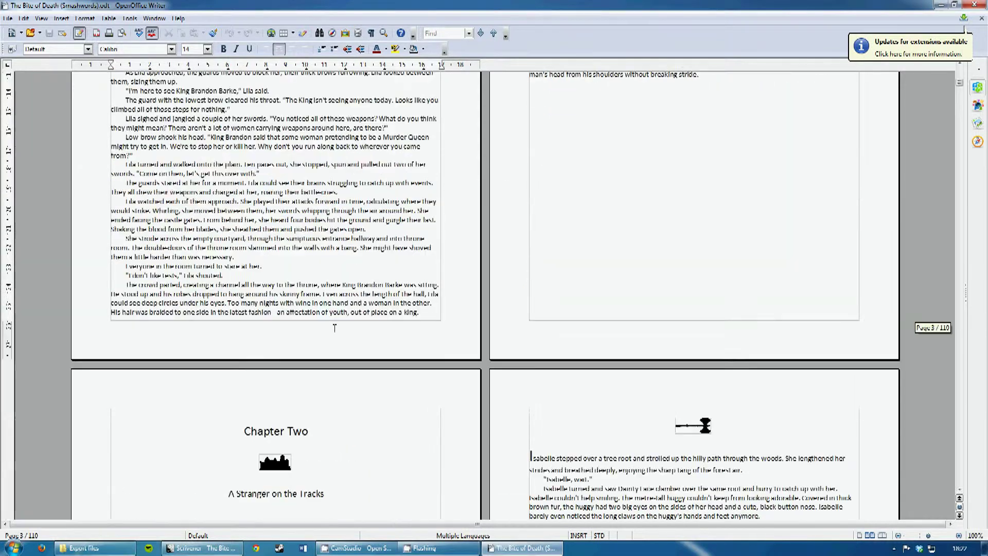
- Save as Microsoft Word 97/2000/XP .doc over the existing Smashwords copy, then close Writer
{"action": "left_click", "coordinate": [8, 18]}
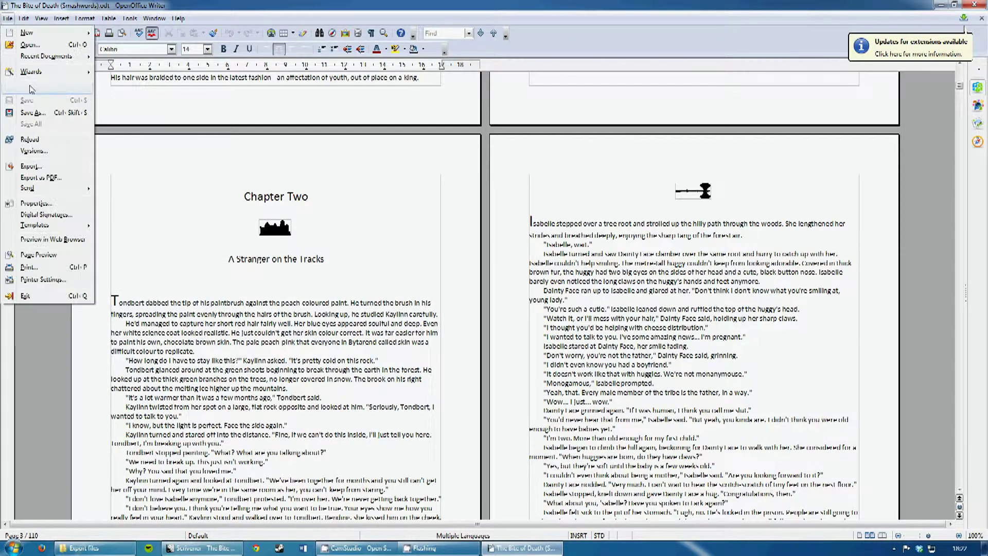
{"action": "left_click", "coordinate": [261, 142]}
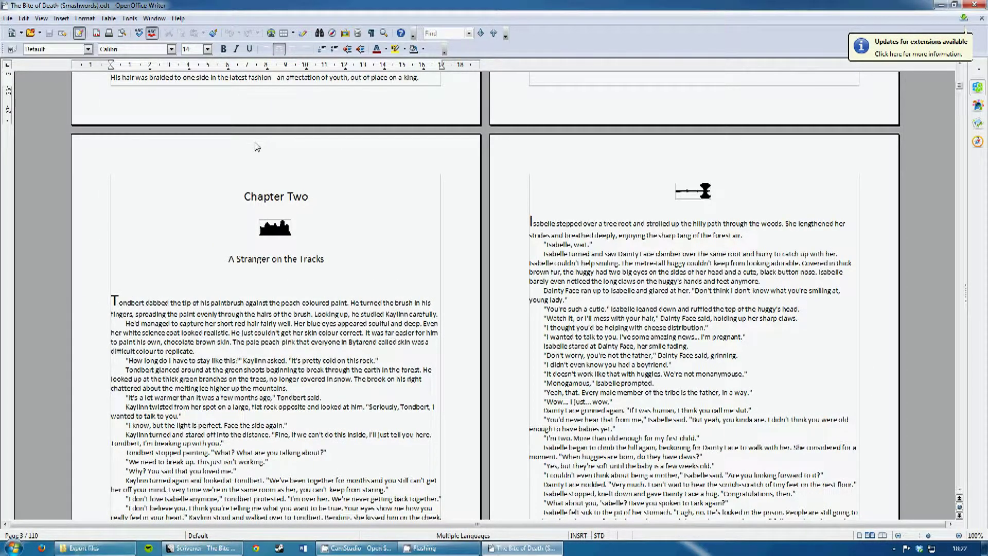
{"action": "key", "text": "ctrl+shift+s"}
{"action": "left_click", "coordinate": [178, 249]}
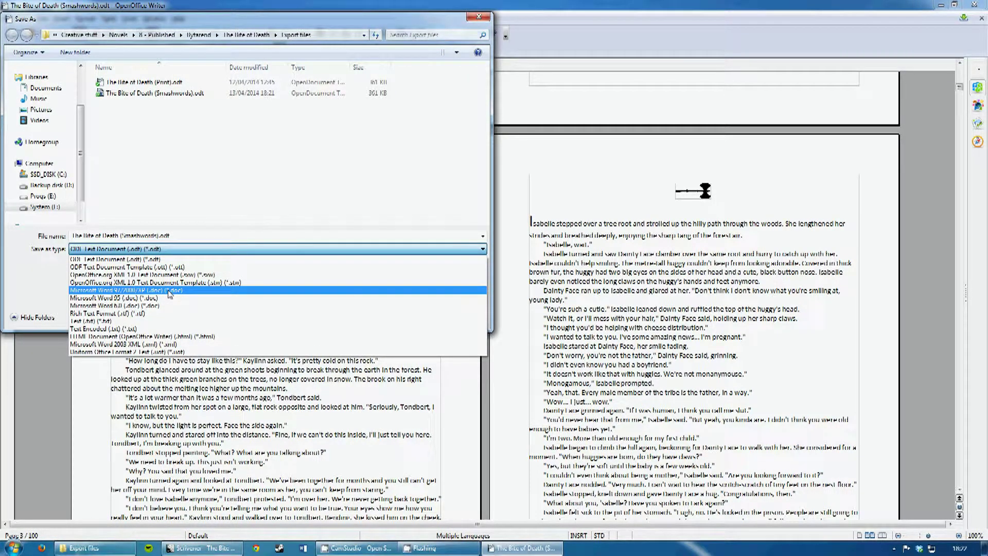
{"action": "left_click", "coordinate": [170, 291]}
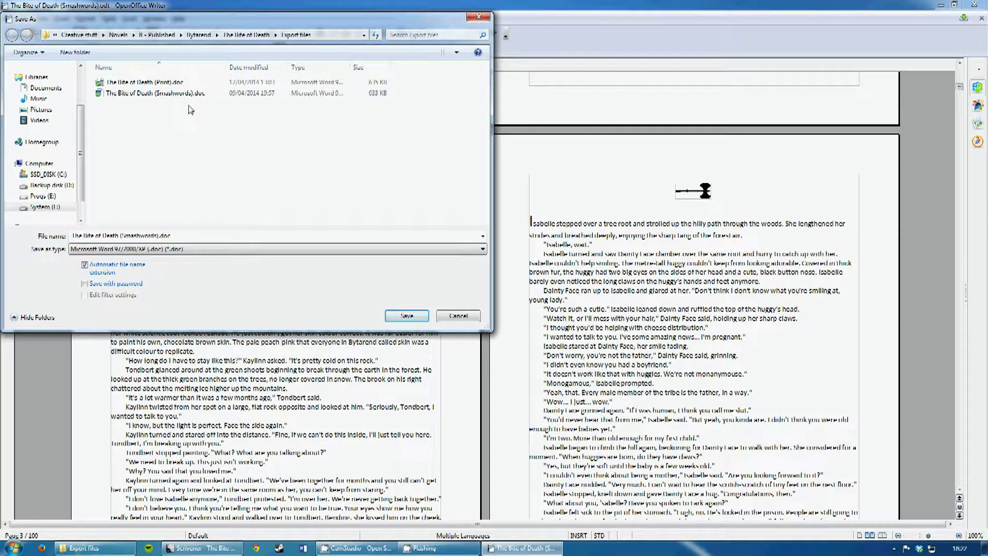
{"action": "left_click", "coordinate": [410, 320]}
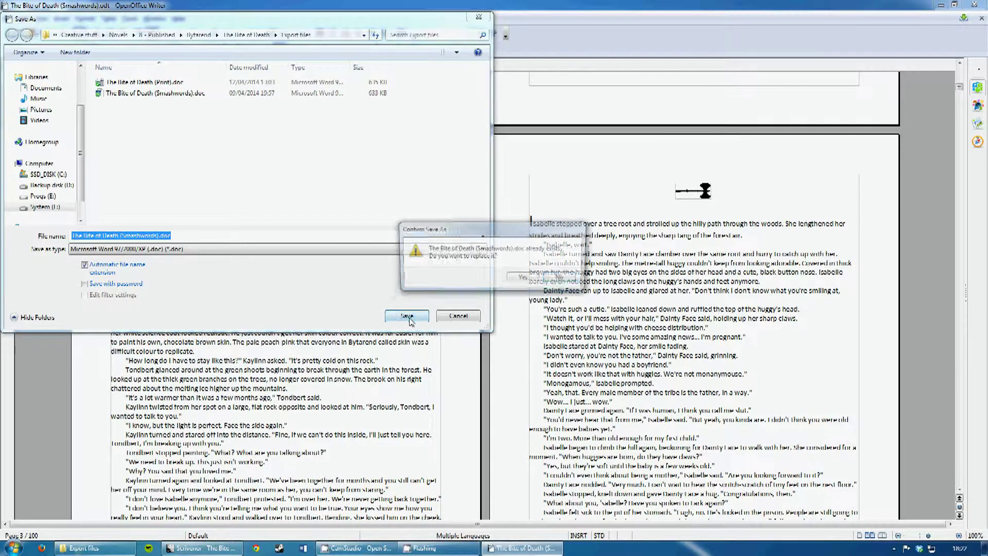
{"action": "left_click", "coordinate": [524, 279]}
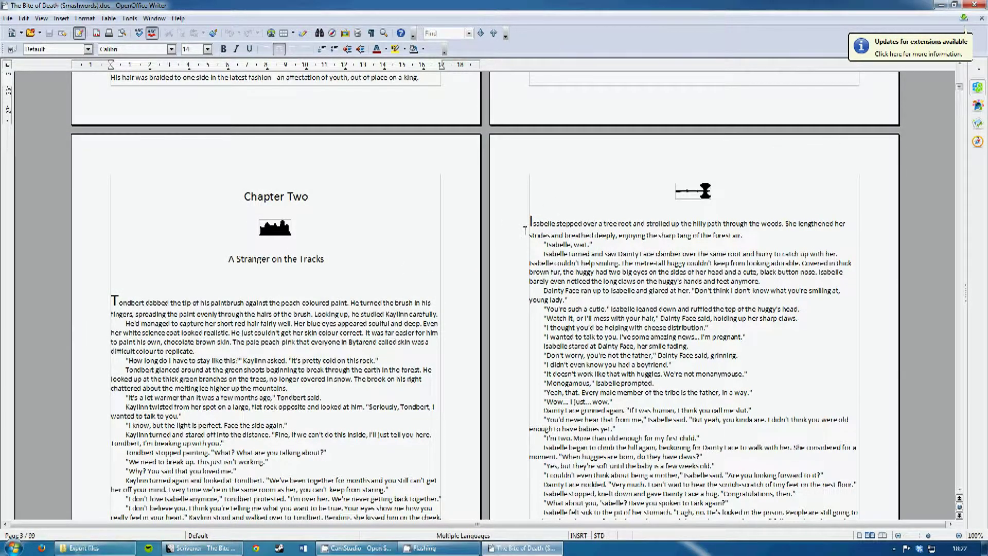
{"action": "left_click", "coordinate": [974, 5]}
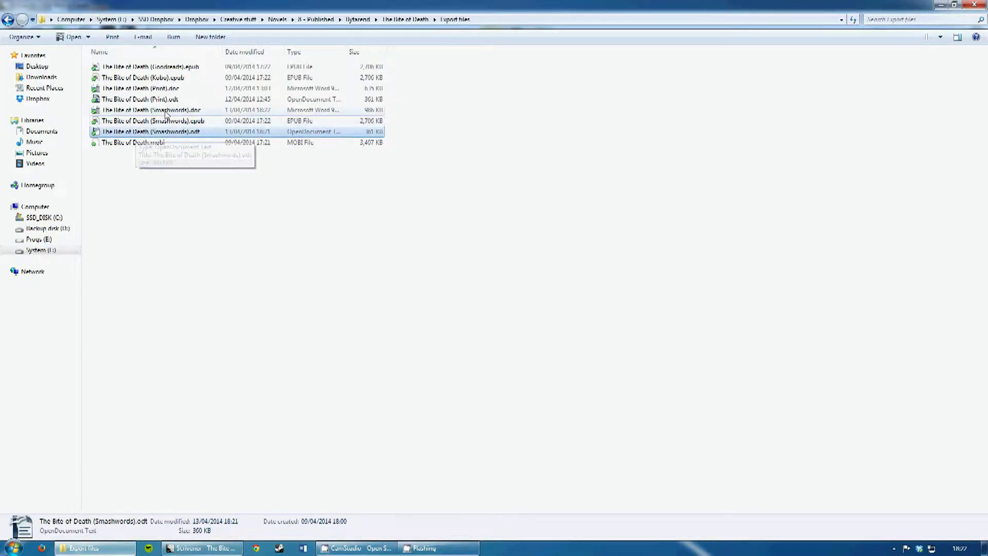
- Open The Bite of Death (Smashwords).doc in Microsoft Word
{"action": "double_click", "coordinate": [167, 111]}
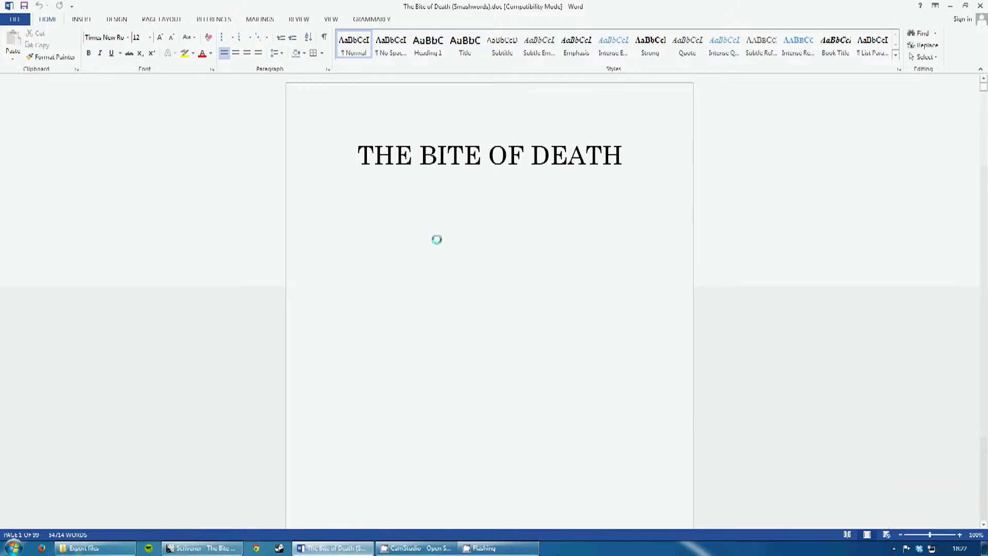
- Scroll through the converted .doc's chapters in Word, then close the document
{"action": "scroll", "coordinate": [437, 238], "scroll_direction": "down", "scroll_amount": 15}
{"action": "scroll", "coordinate": [440, 241], "scroll_direction": "down", "scroll_amount": 20}
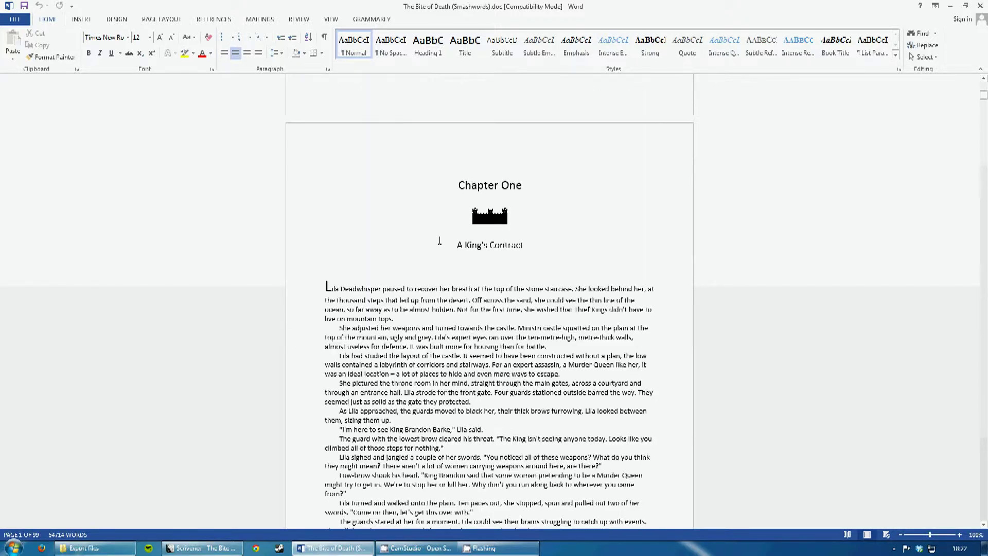
{"action": "scroll", "coordinate": [439, 240], "scroll_direction": "down", "scroll_amount": 20}
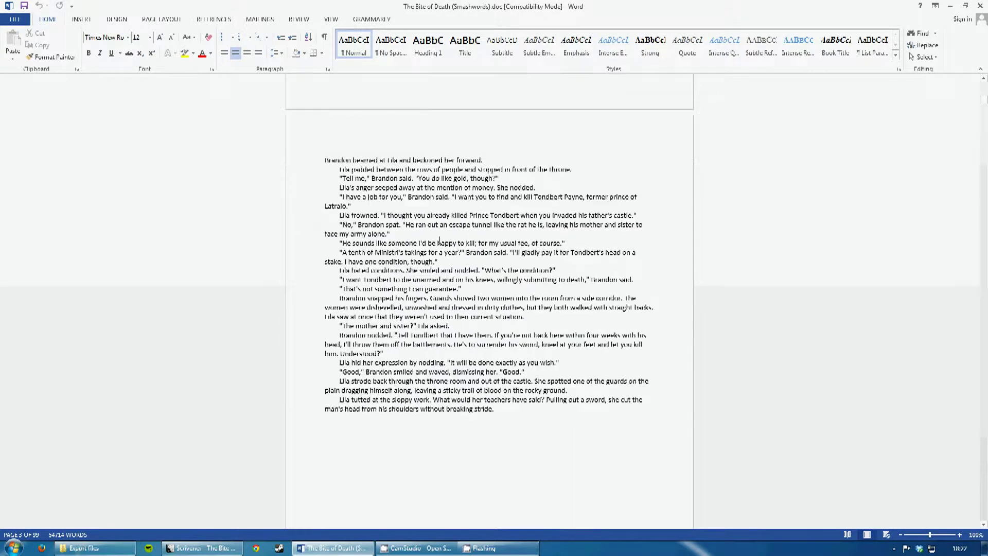
{"action": "scroll", "coordinate": [440, 239], "scroll_direction": "down", "scroll_amount": 10}
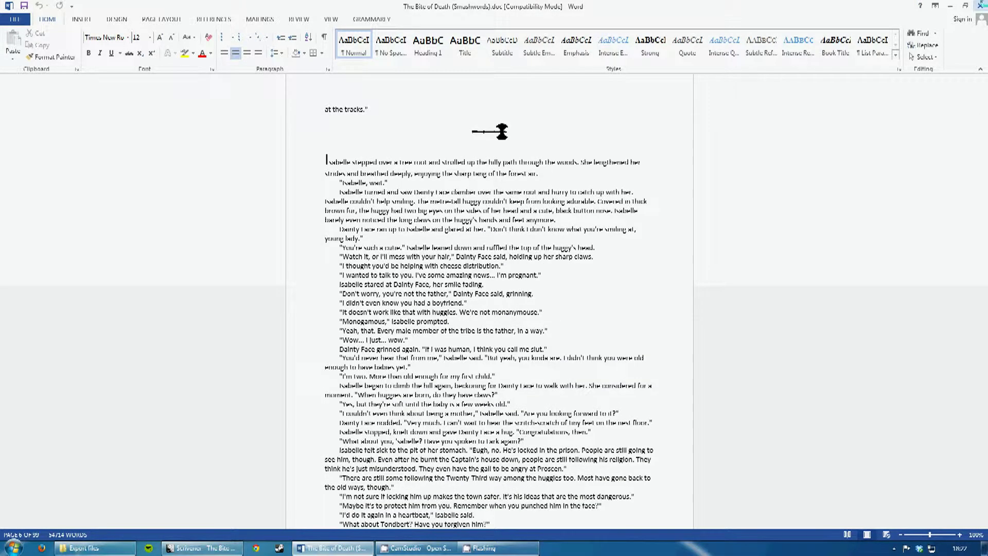
{"action": "left_click", "coordinate": [980, 5]}
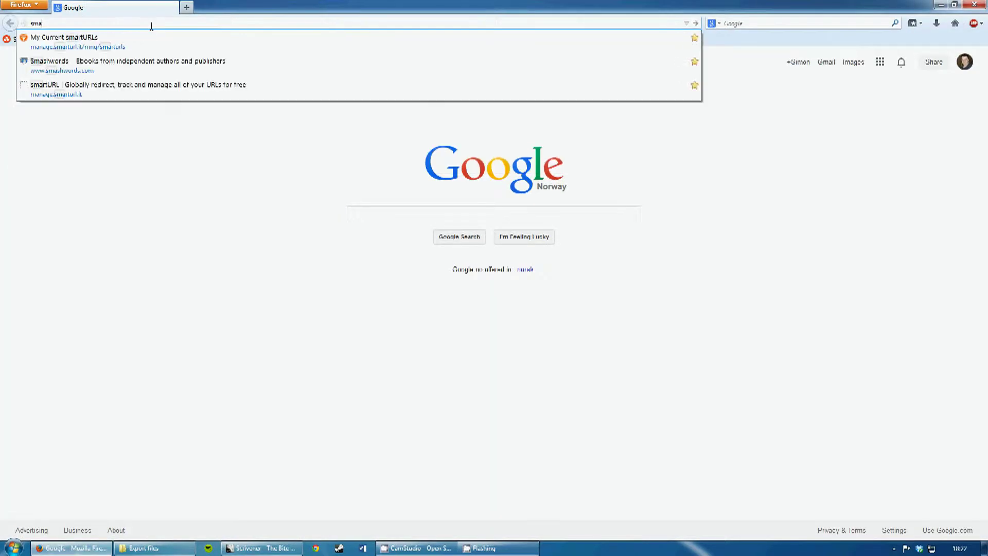
- Load smashwords.com and sign in with the account e-mail and password
{"action": "key", "text": "Return"}
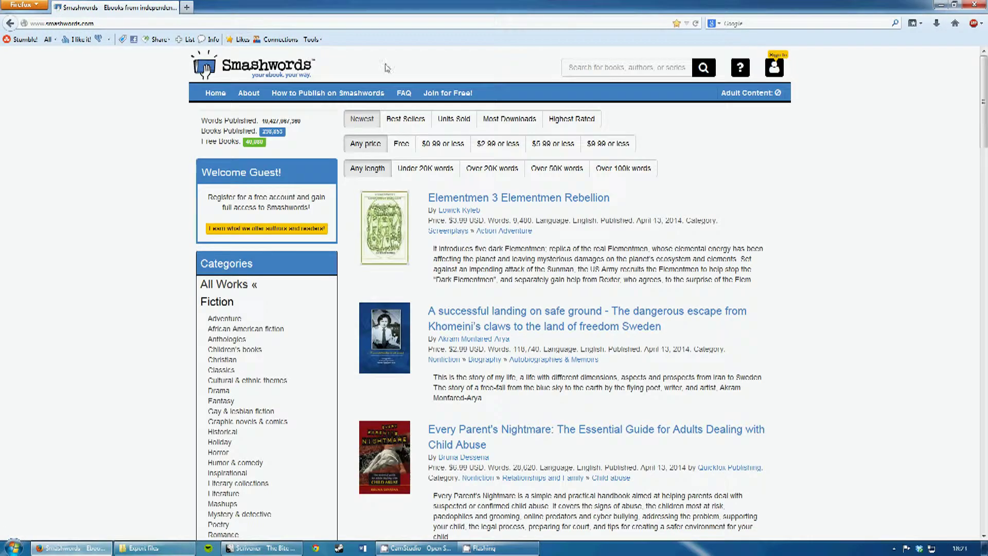
{"action": "left_click", "coordinate": [774, 66]}
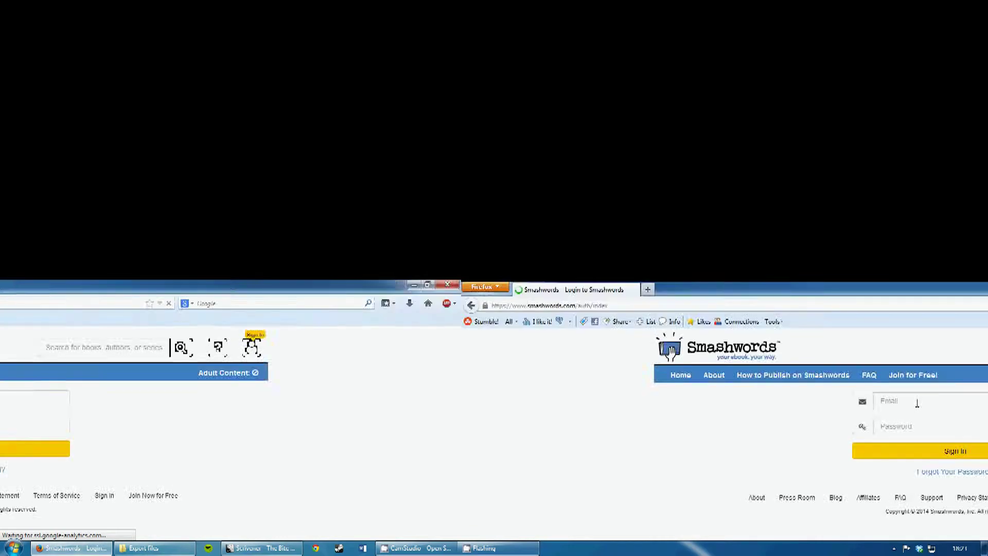
{"action": "left_click", "coordinate": [464, 119]}
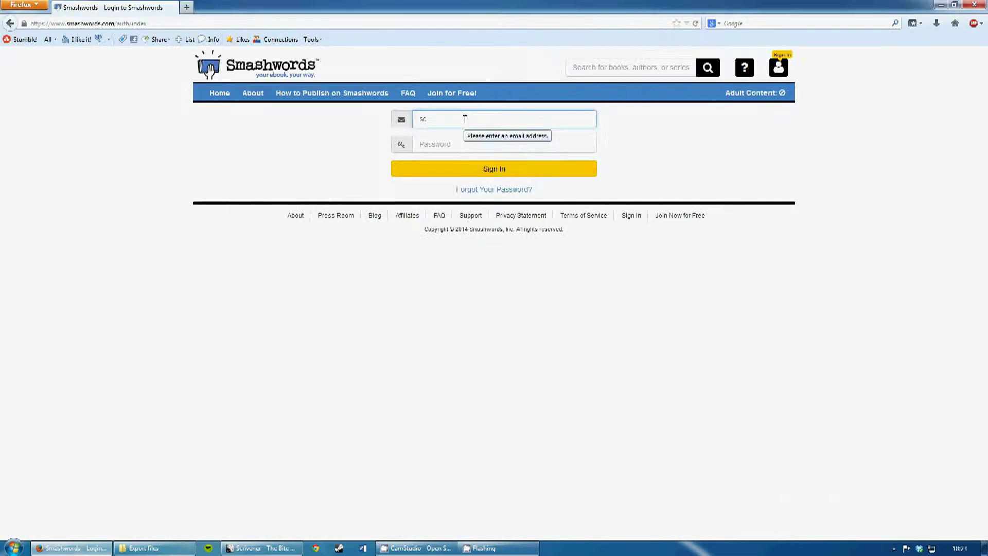
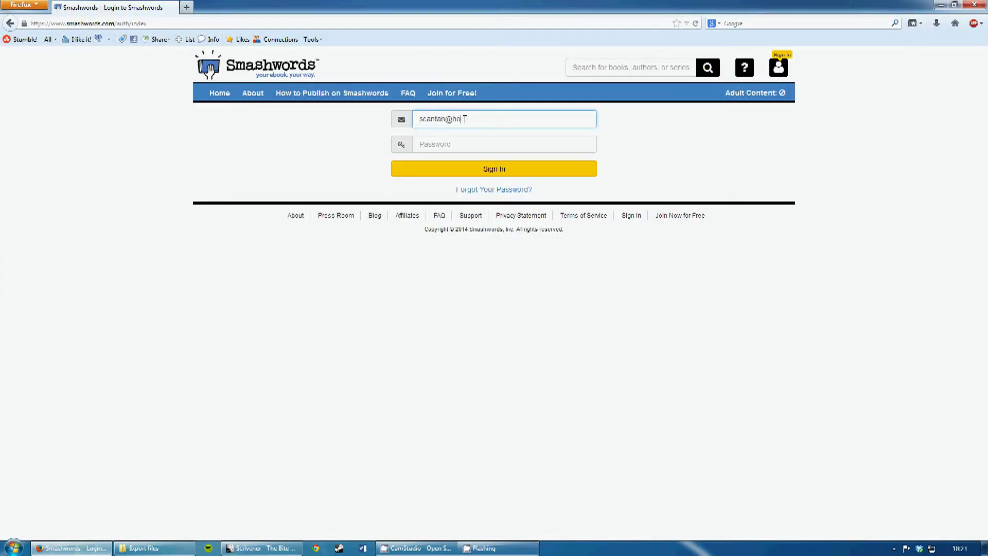
{"action": "key", "text": "Tab"}
{"action": "type", "text": "s"}
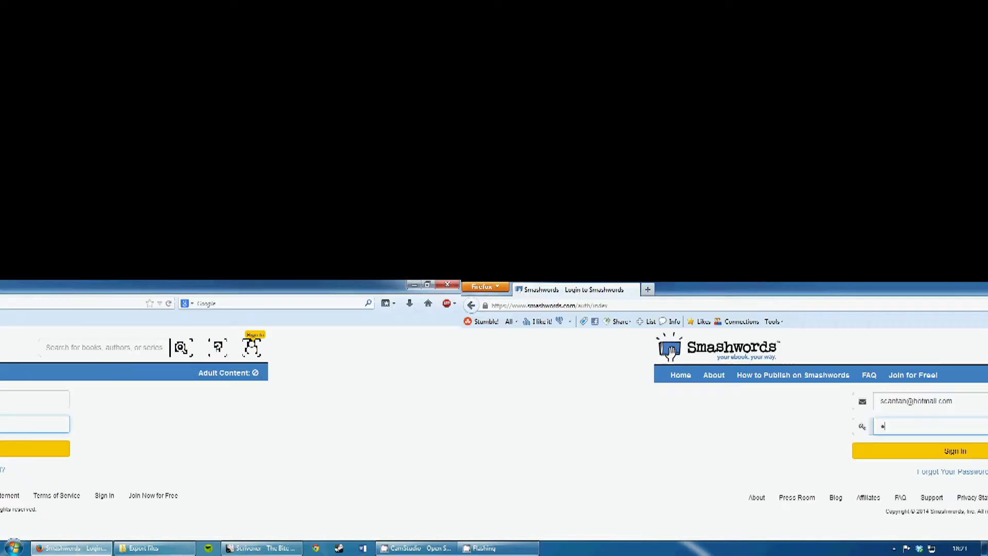
{"action": "type", "text": "*******"}
{"action": "type", "text": "•••••"}
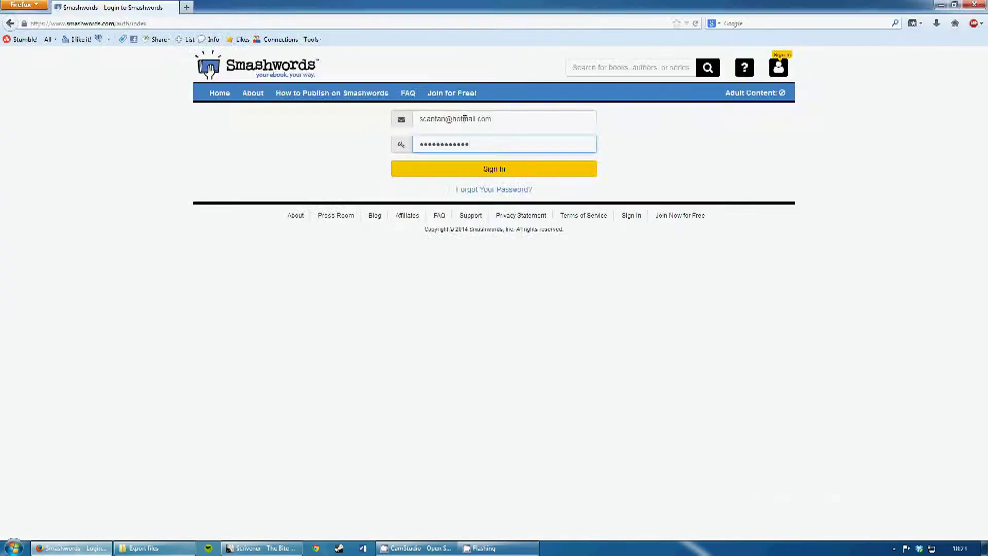
{"action": "type", "text": "••"}
{"action": "key", "text": "Return"}
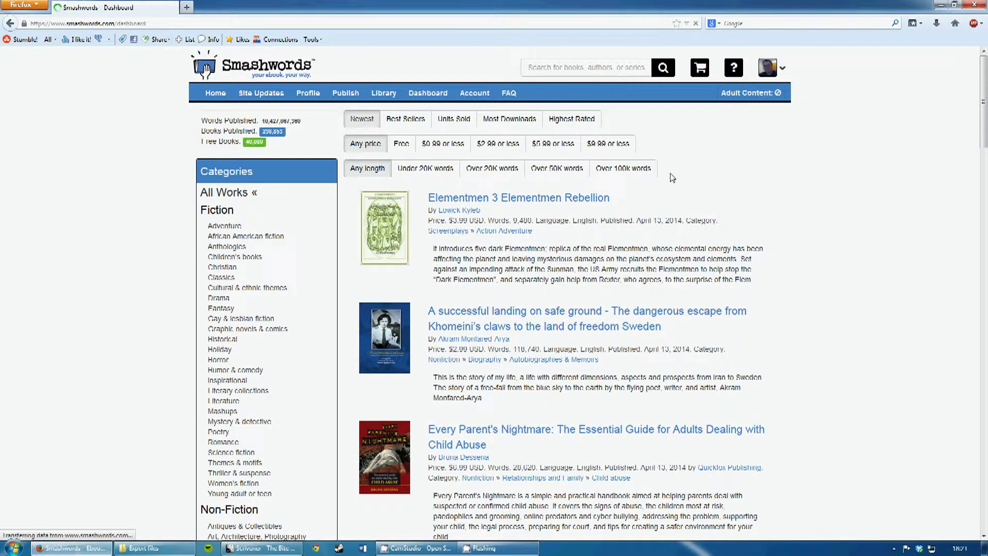
- On the Dashboard, choose Upload new version for The Bite of Death
{"action": "scroll", "coordinate": [152, 283], "scroll_direction": "down", "scroll_amount": 5}
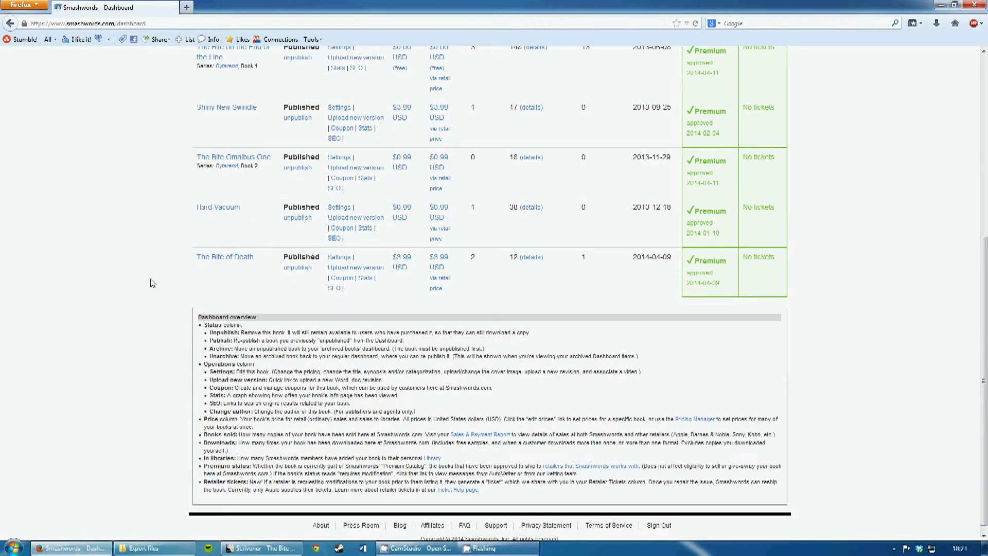
{"action": "scroll", "coordinate": [152, 283], "scroll_direction": "up", "scroll_amount": 2}
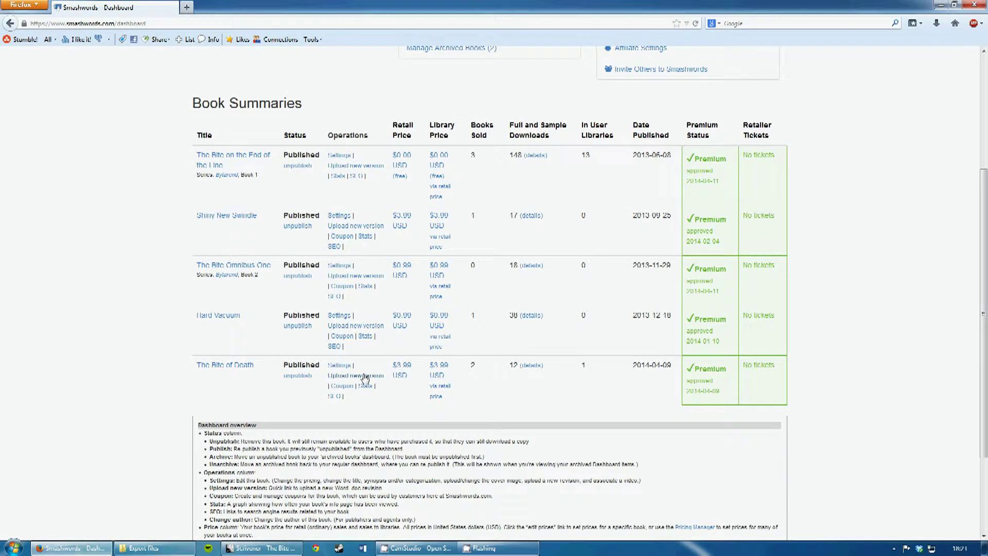
{"action": "left_click", "coordinate": [364, 378]}
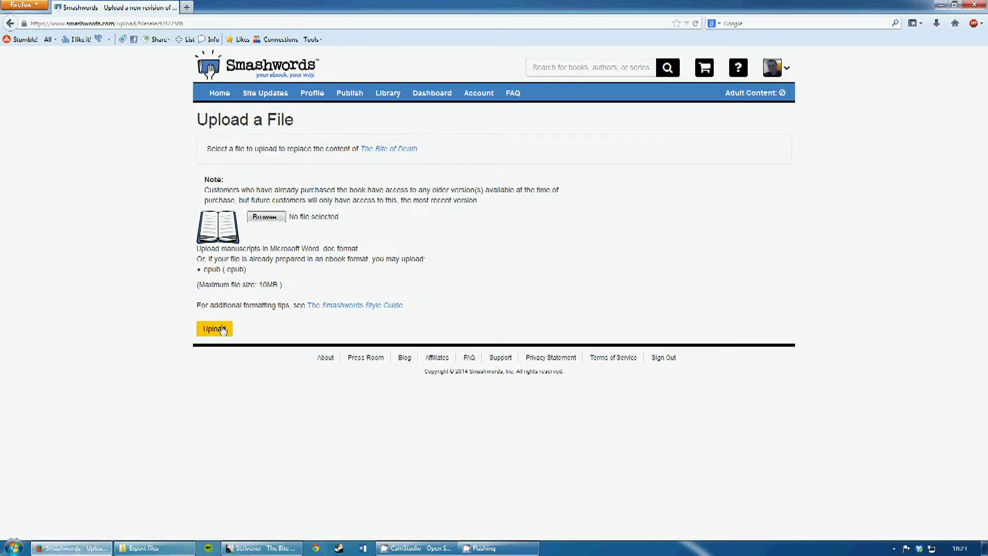
{"action": "left_click", "coordinate": [264, 217]}
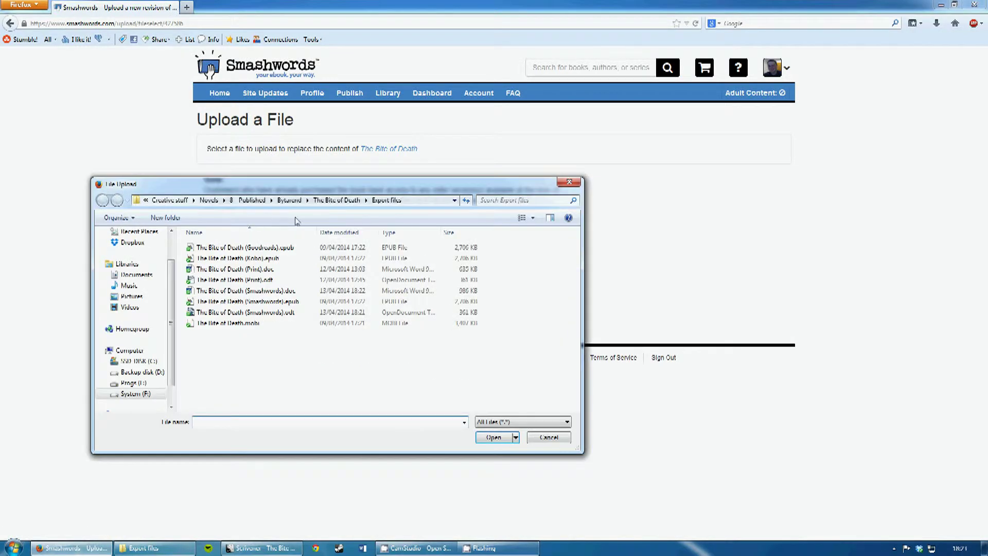
{"action": "left_click", "coordinate": [291, 292]}
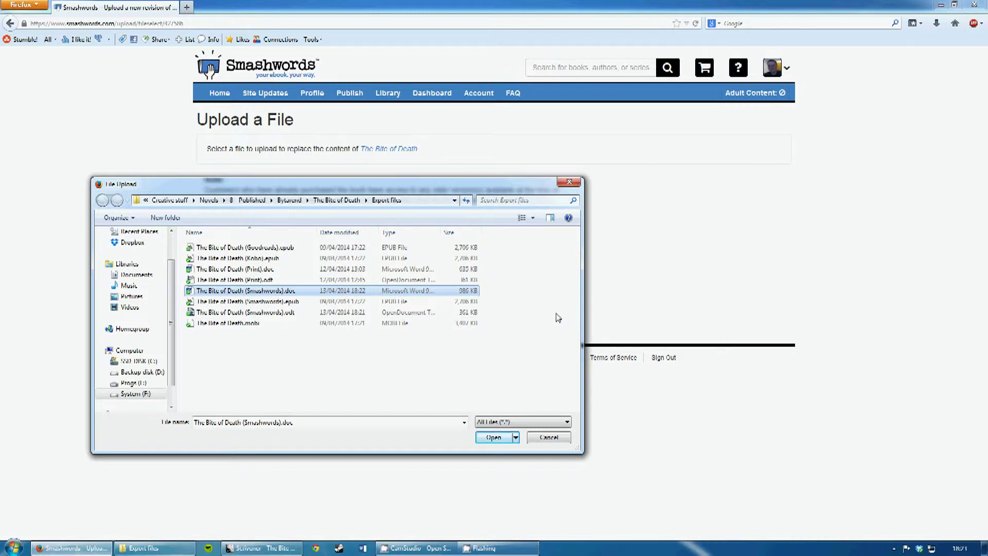
{"action": "left_click", "coordinate": [556, 438]}
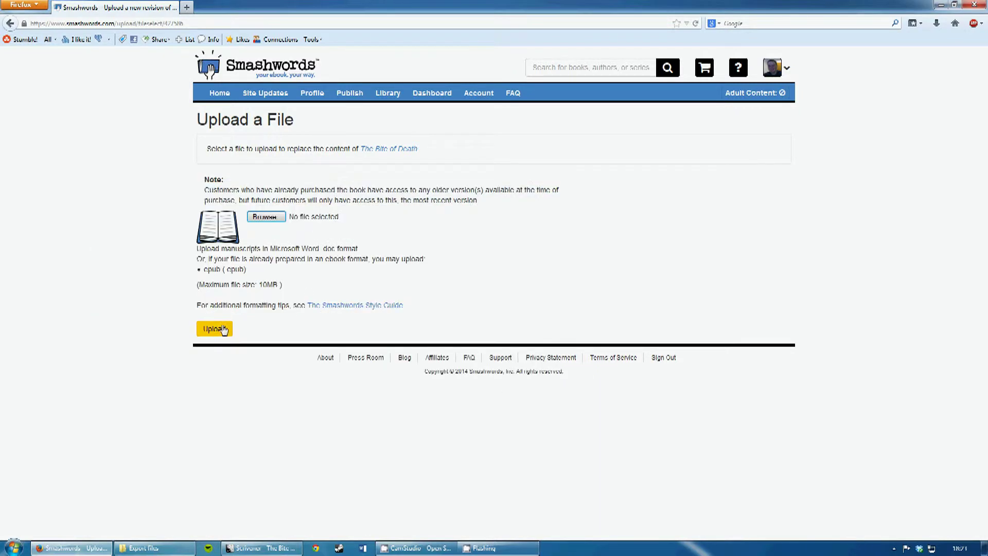
{"action": "left_click", "coordinate": [211, 333]}
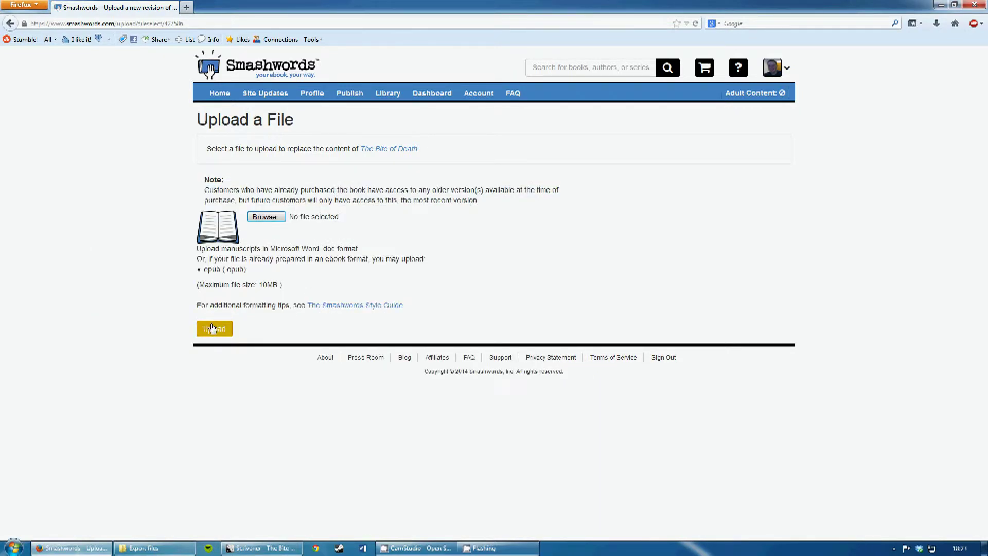